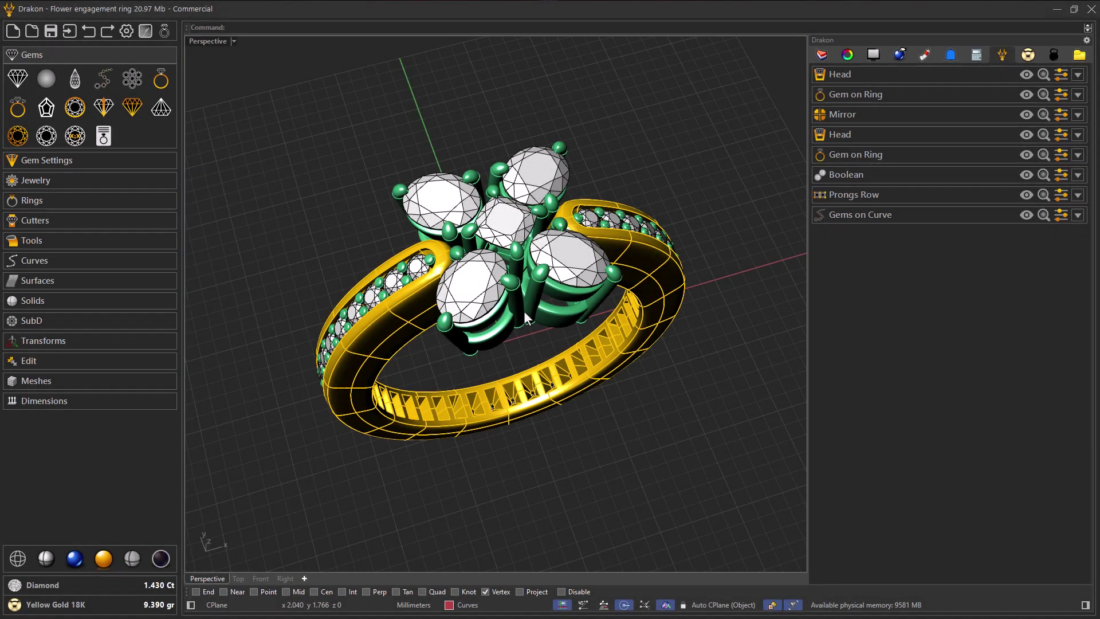
Orbit the Perspective view to inspect the ring's band and flower head from several angles.
right_click_drag(524, 310, 519, 309)
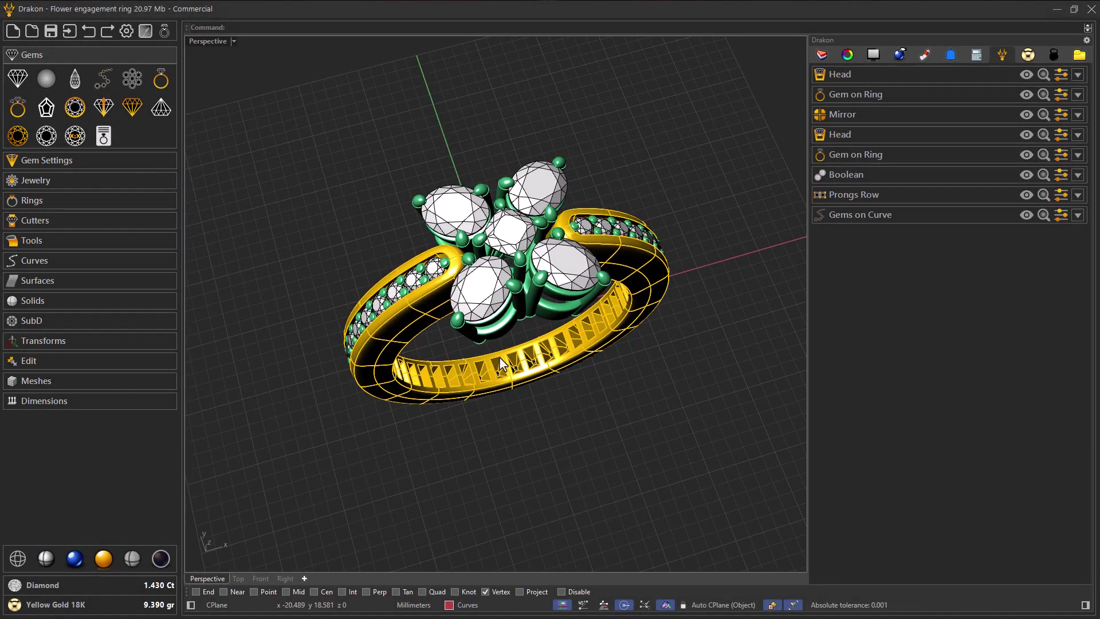
right_click_drag(541, 417, 507, 394)
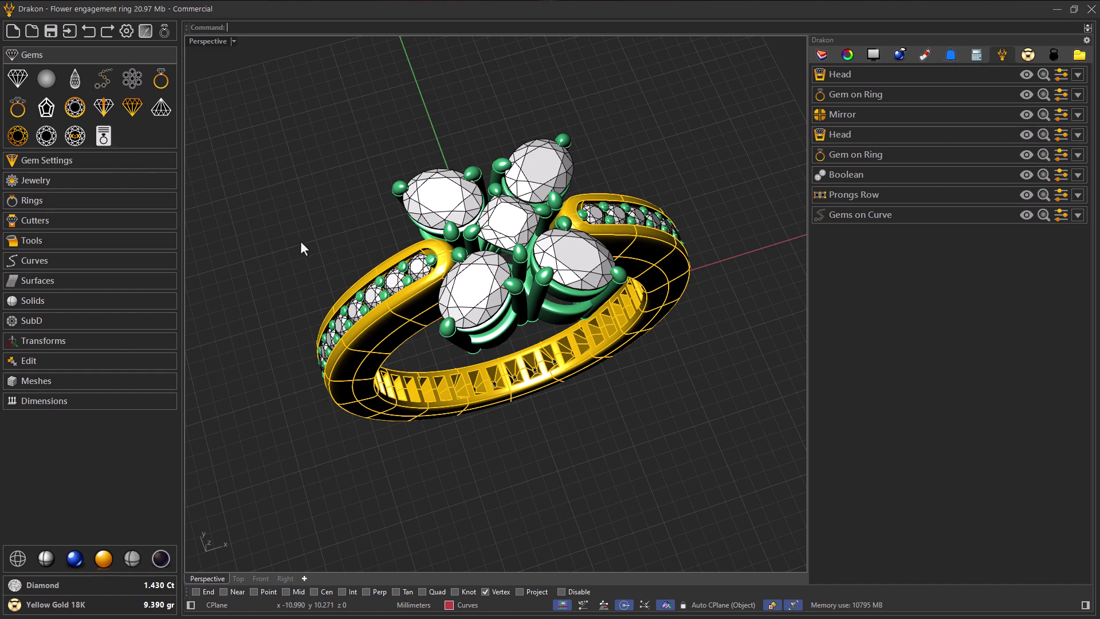
right_click_drag(438, 278, 451, 264)
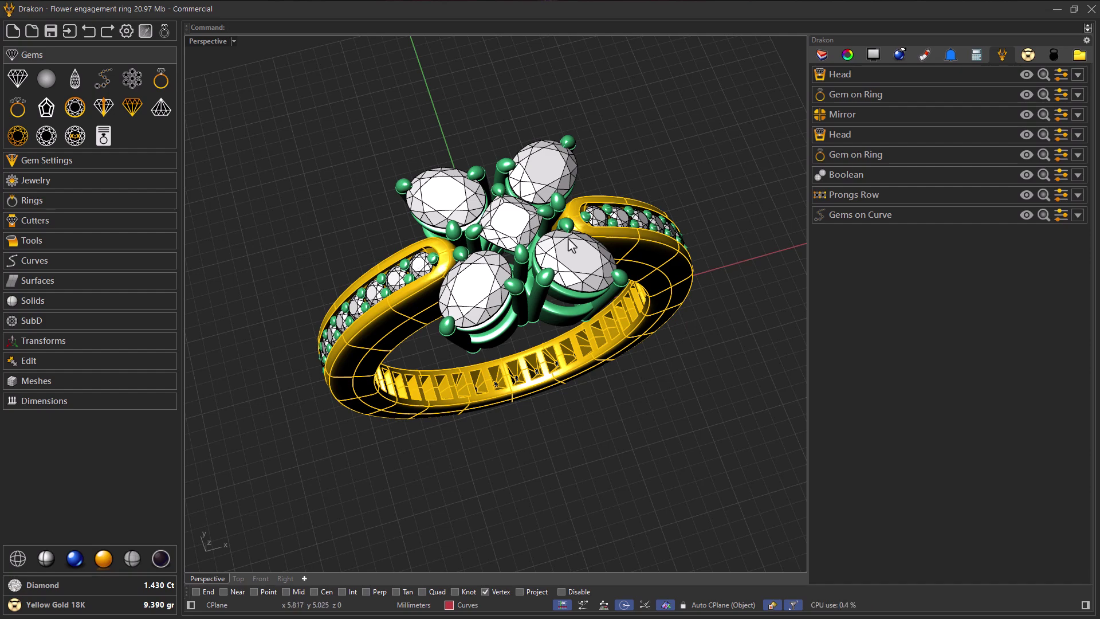
right_click_drag(573, 246, 651, 141)
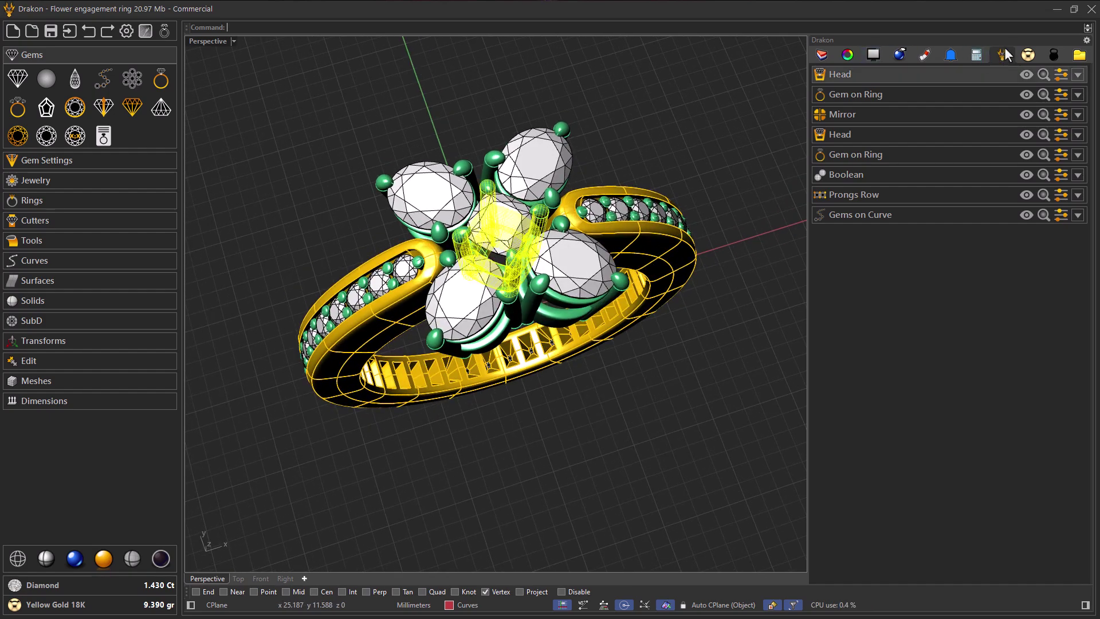
right_click_drag(777, 77, 788, 69)
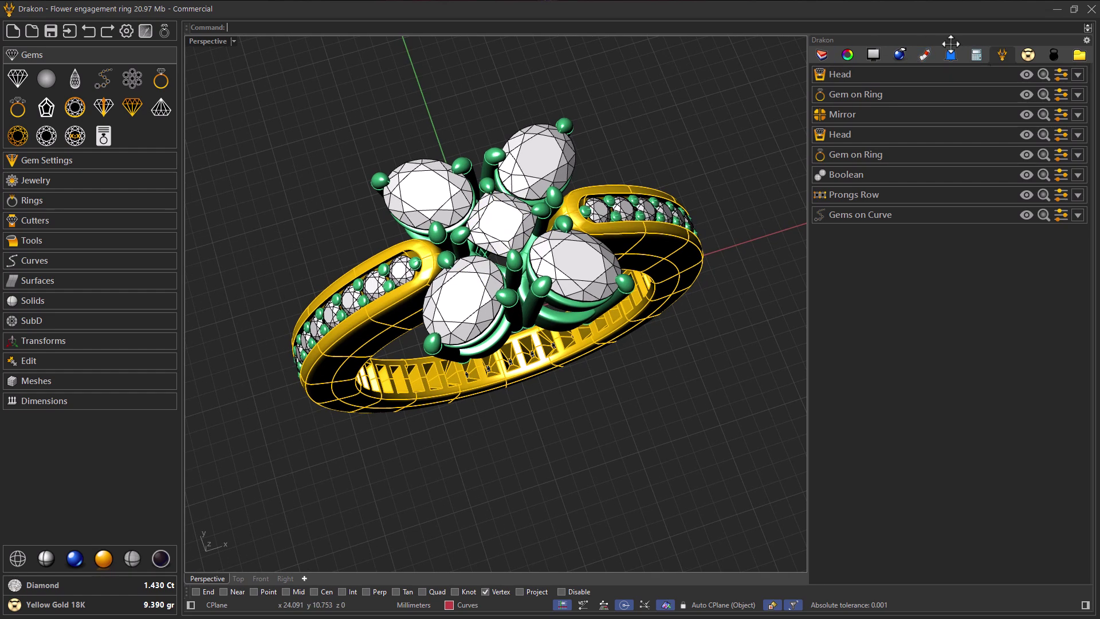
left_click(1028, 54)
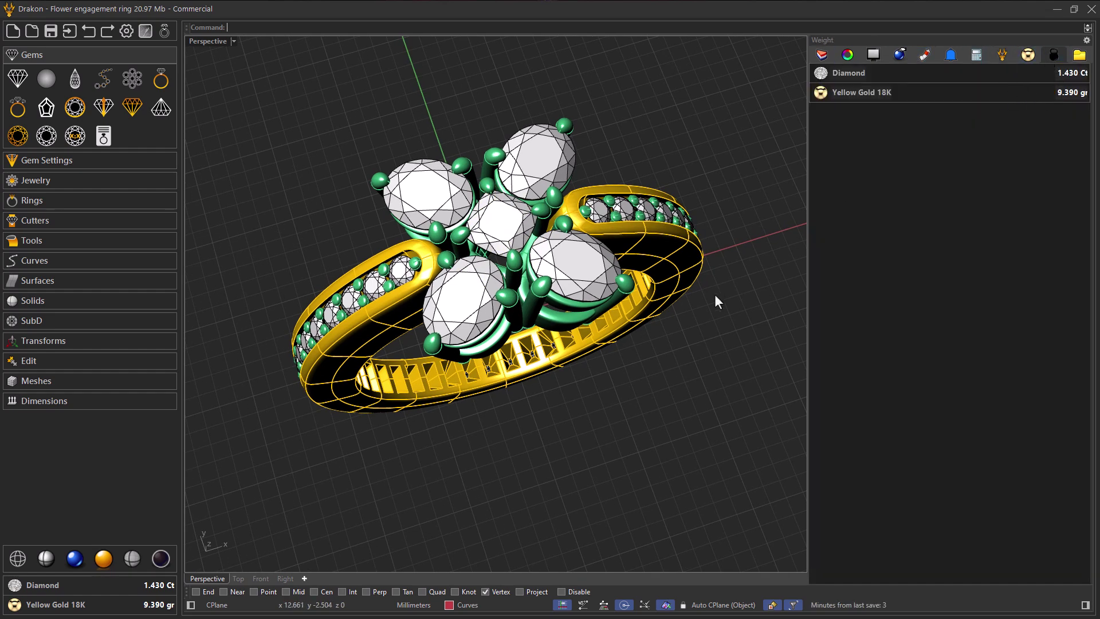
mouse_move(747, 206)
right_mouse_down()
mouse_move(747, 226)
mouse_move(685, 289)
right_mouse_up()
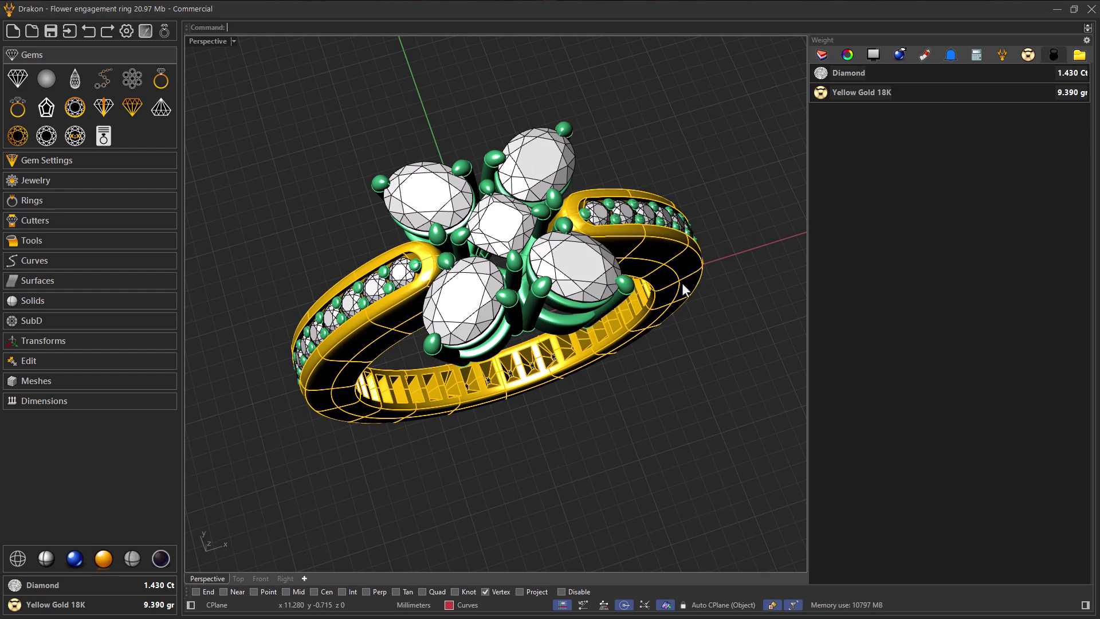
left_click(669, 294)
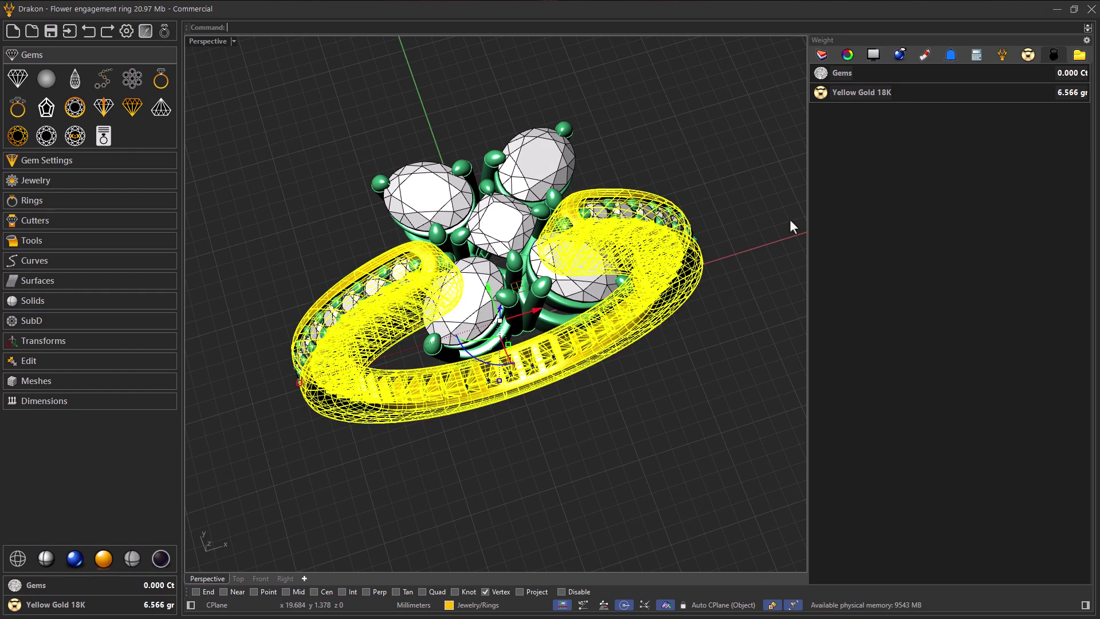
left_click(734, 241)
mouse_move(570, 267)
right_mouse_down()
mouse_move(583, 285)
mouse_move(643, 280)
right_mouse_up()
left_click(631, 293)
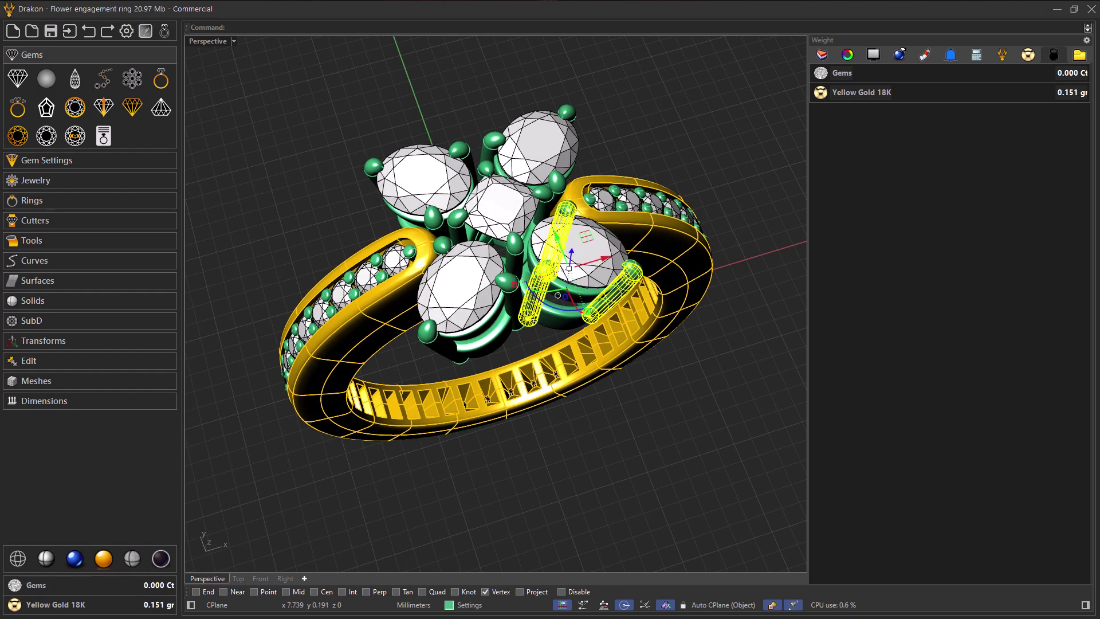
left_click(710, 347)
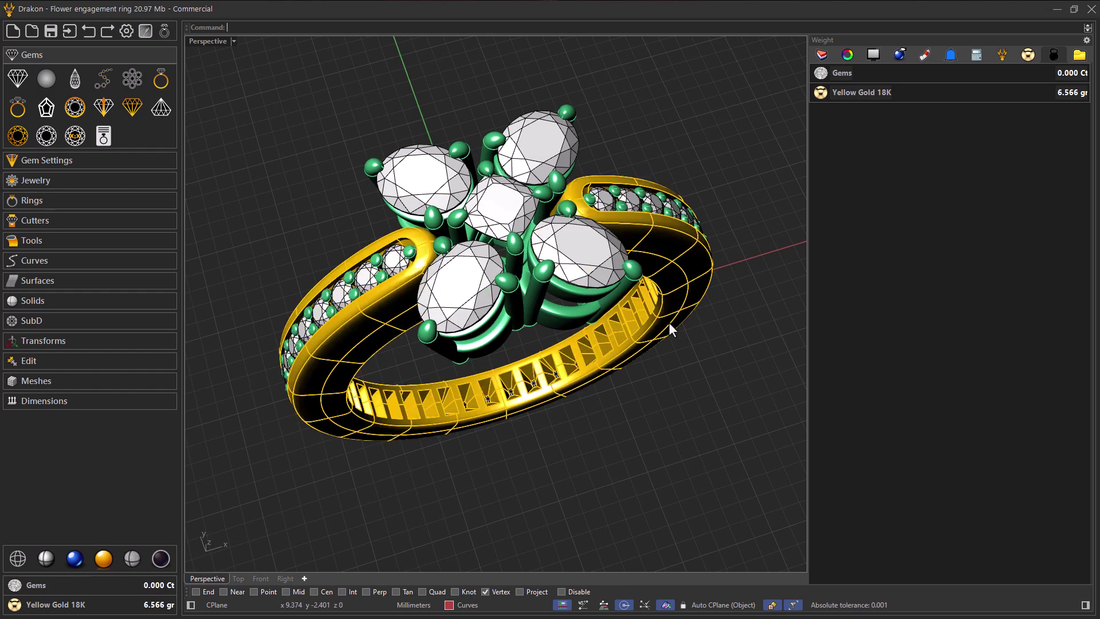
right_click_drag(669, 322, 642, 310)
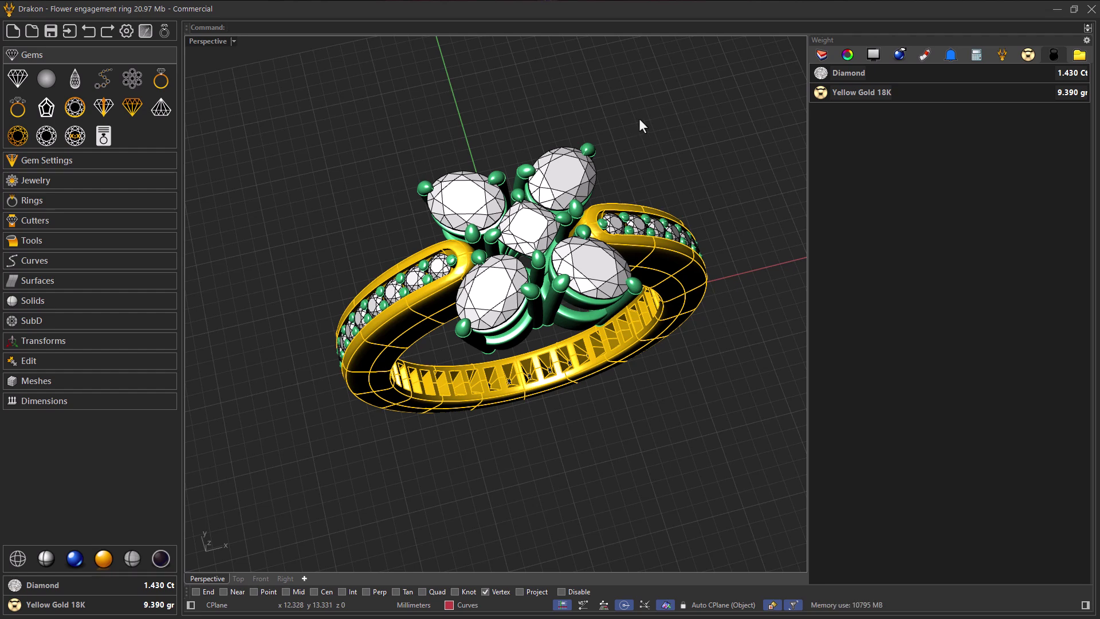
right_click_drag(682, 127, 686, 127)
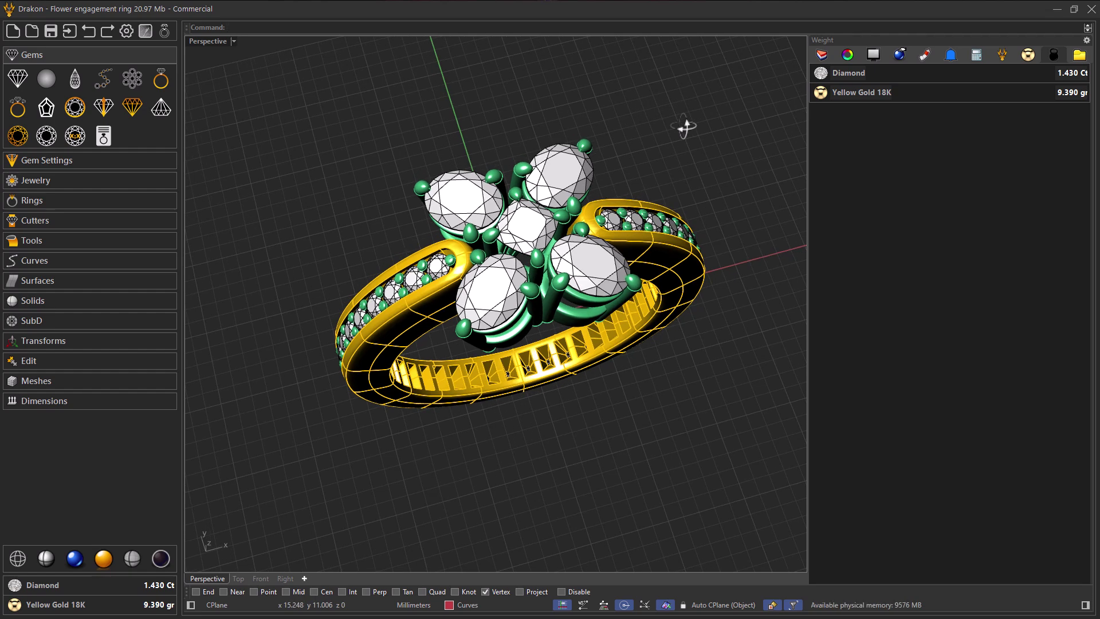
Rerun DkWeight (1.430 ct diamond, 9.390 g 18K gold) and reframe the ring view.
type("DkWei")
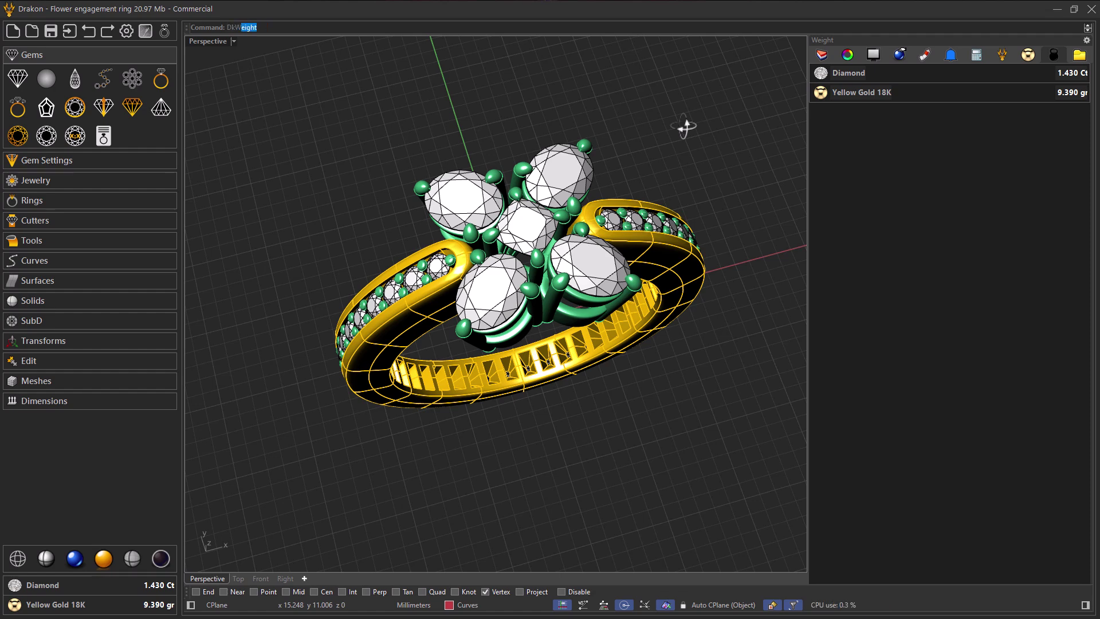
type("ght")
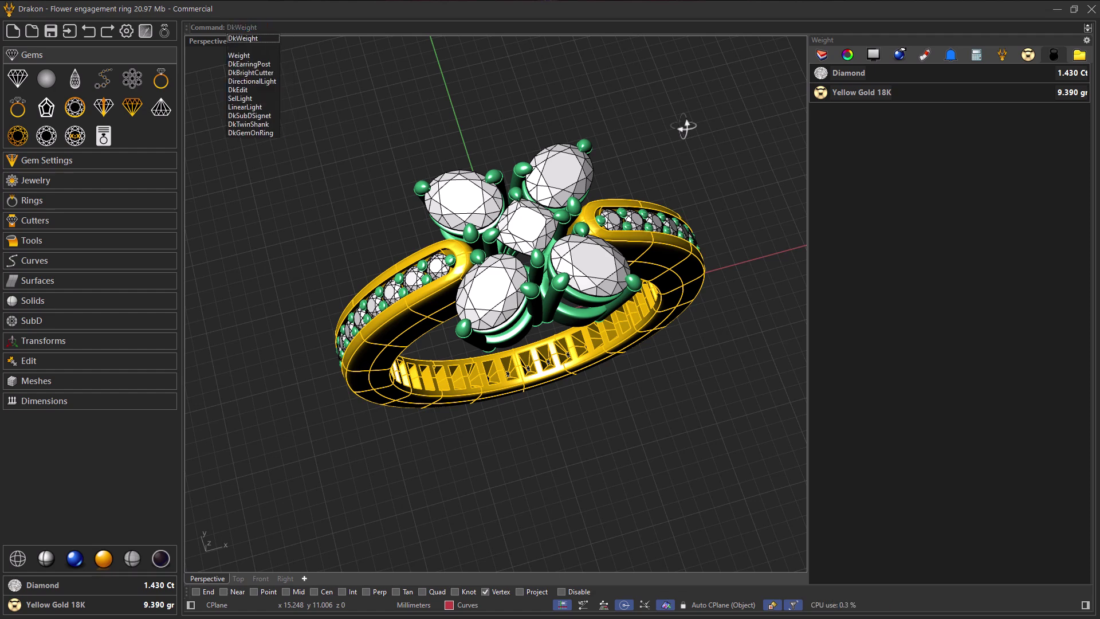
key("Return")
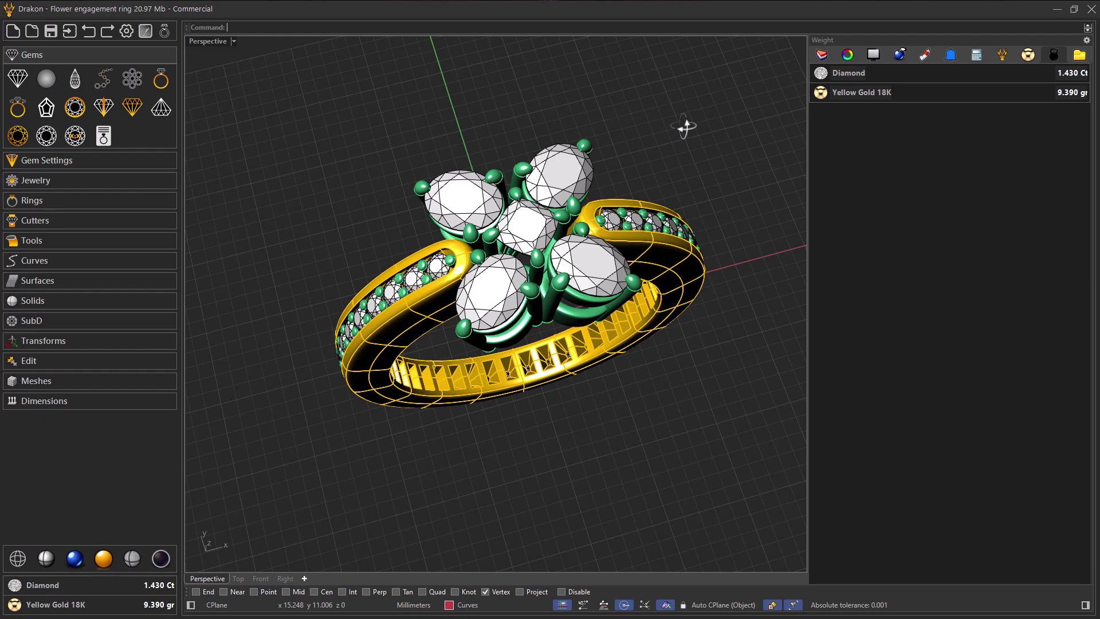
mouse_move(680, 136)
right_mouse_down()
mouse_move(557, 158)
mouse_move(359, 169)
right_mouse_up()
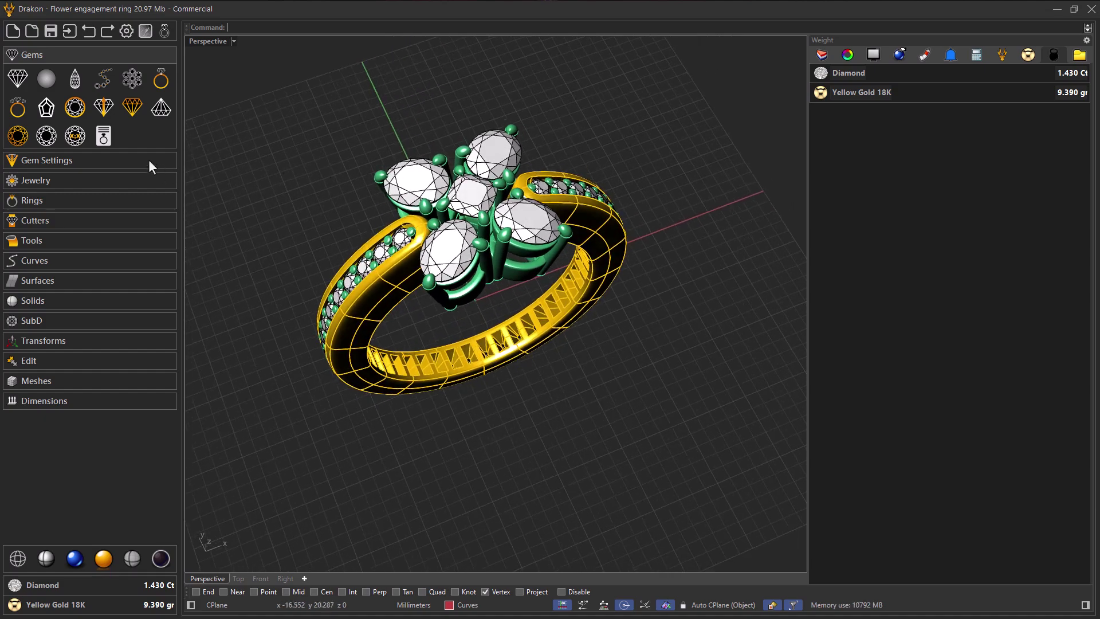
scroll(343, 212, "down", 1)
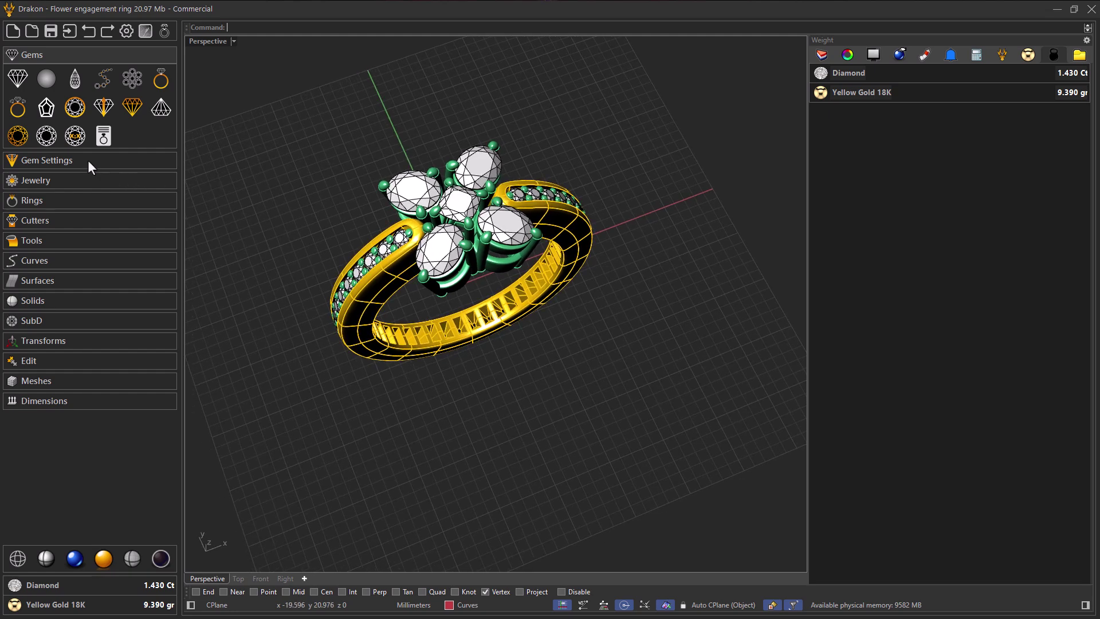
Map the small round stones, the cushion centre stone and the four oval petals flat.
left_click(76, 137)
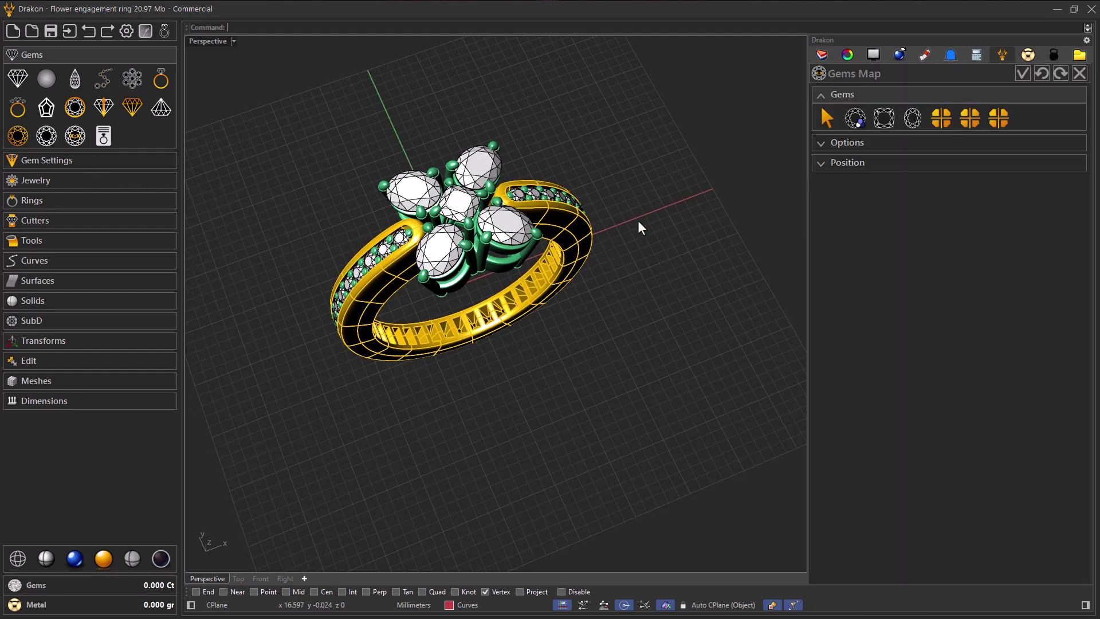
left_click(852, 121)
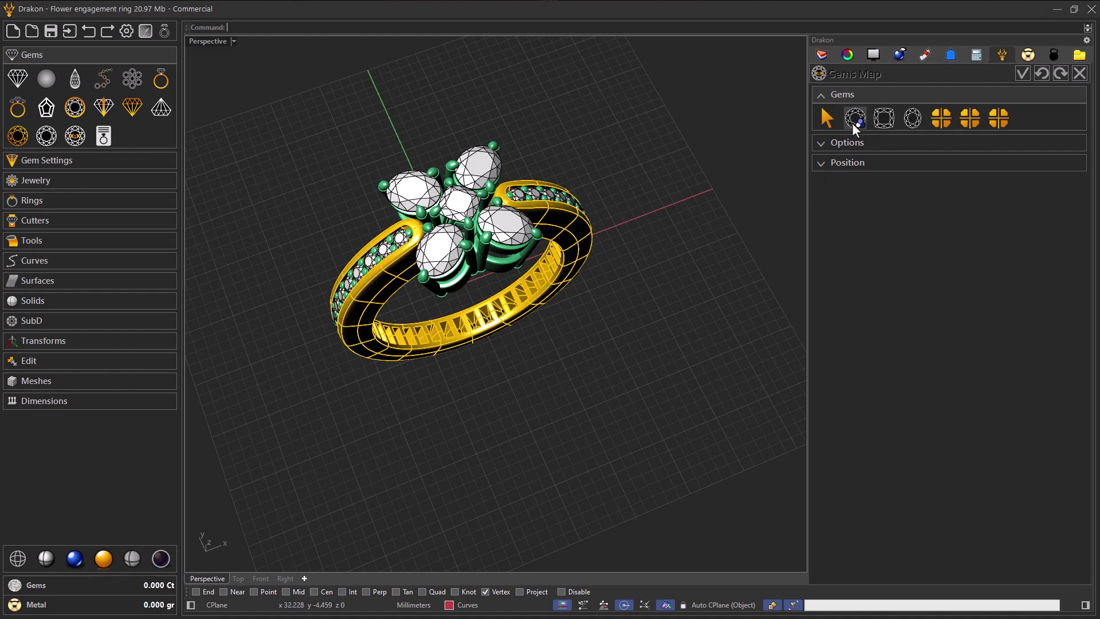
left_click(886, 120)
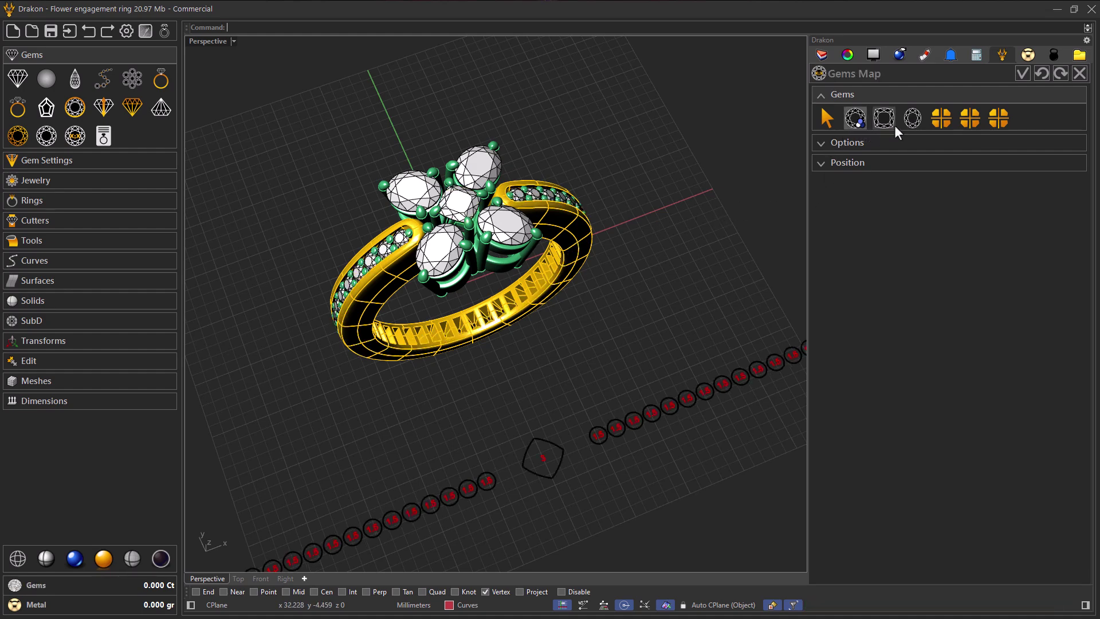
left_click(913, 121)
left_click(938, 121)
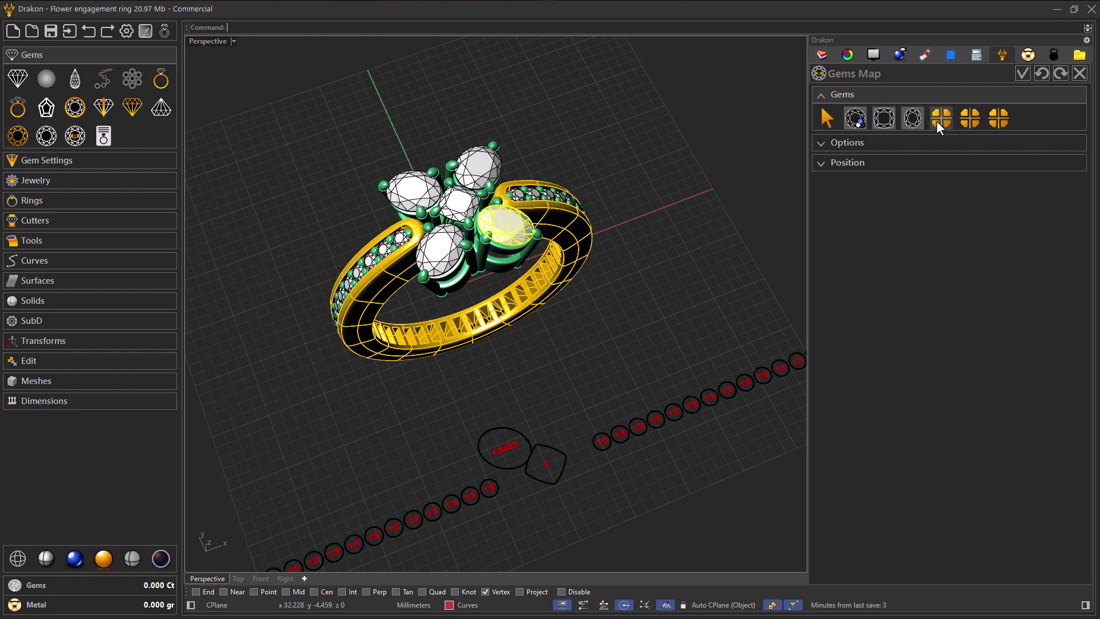
left_click(970, 121)
left_click(1000, 120)
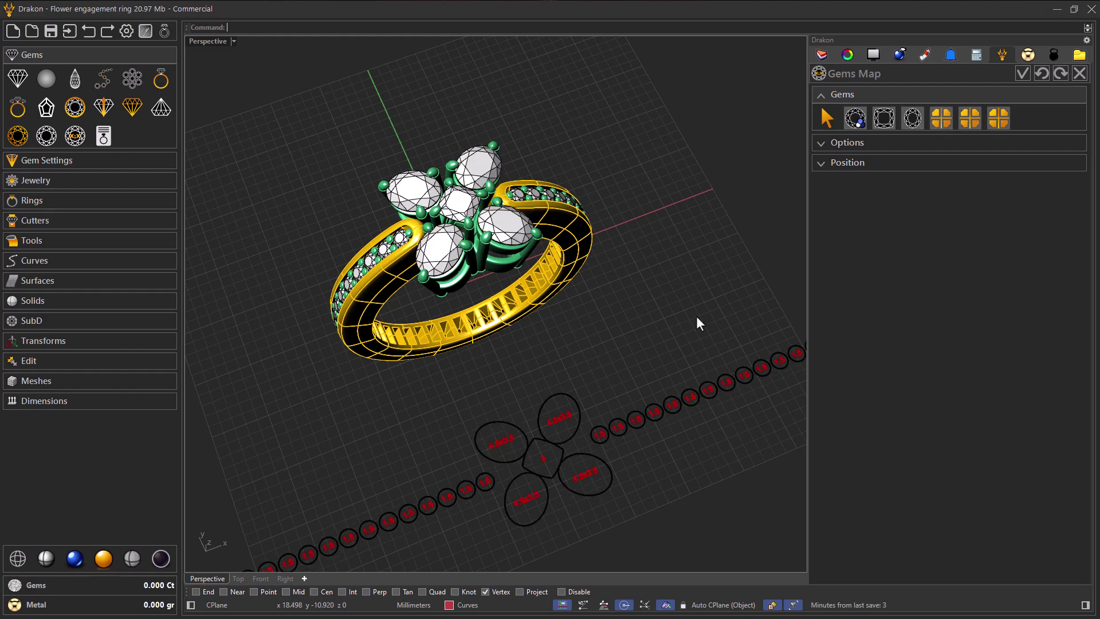
right_click_drag(696, 315, 678, 321)
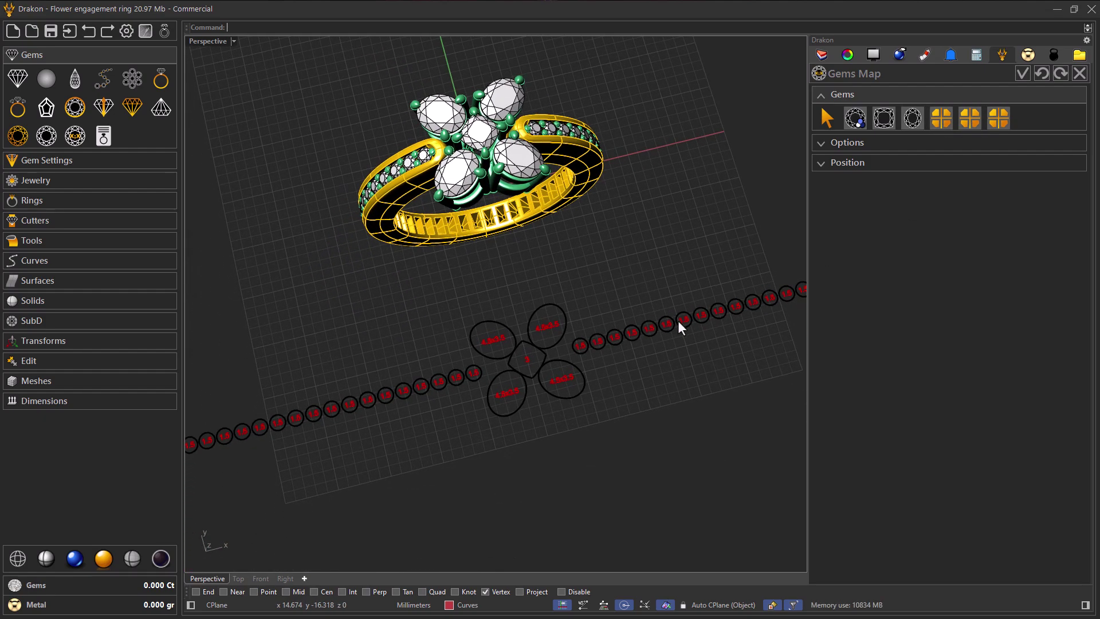
Set gem map label size 0.52 and spacing 1.13, place it below the ring, and commit.
left_click(837, 143)
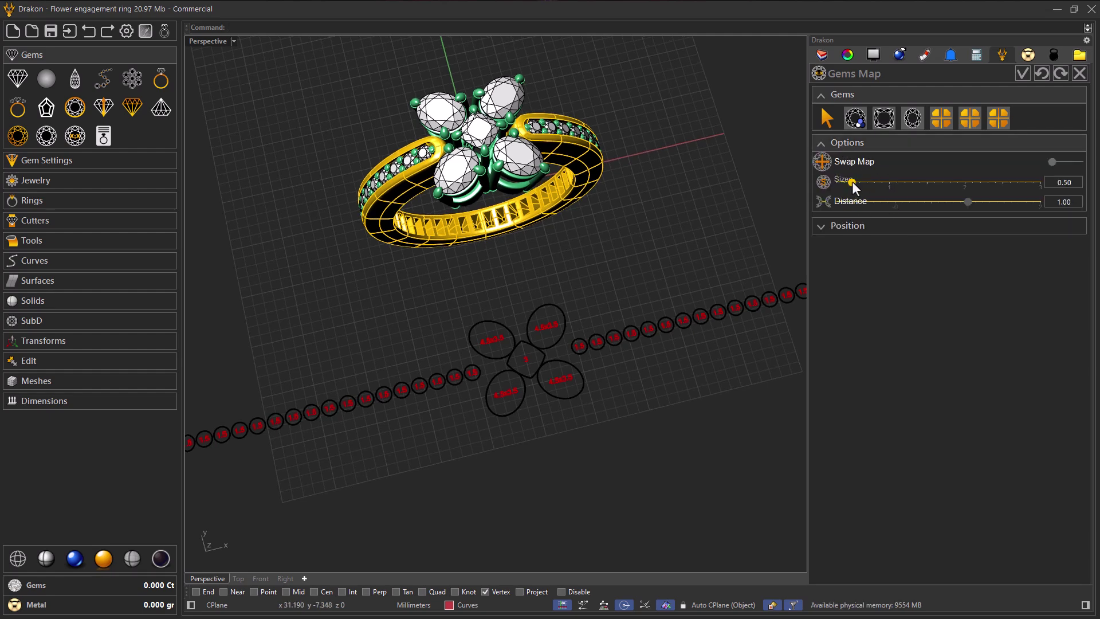
left_click_drag(853, 182, 857, 183)
left_click_drag(968, 202, 977, 202)
left_click(896, 227)
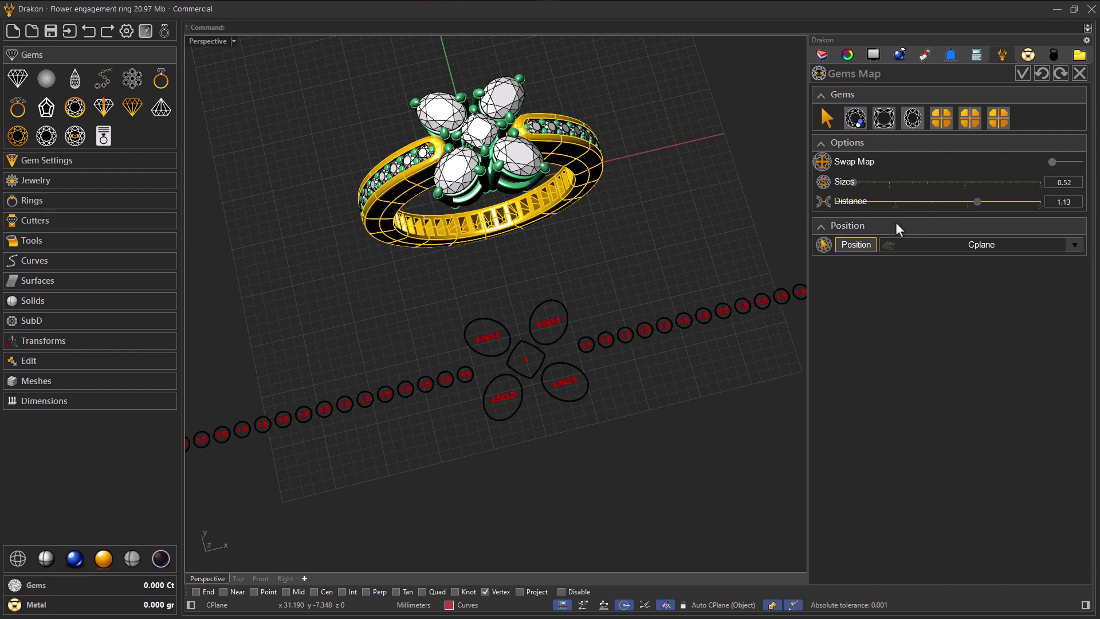
left_click(856, 244)
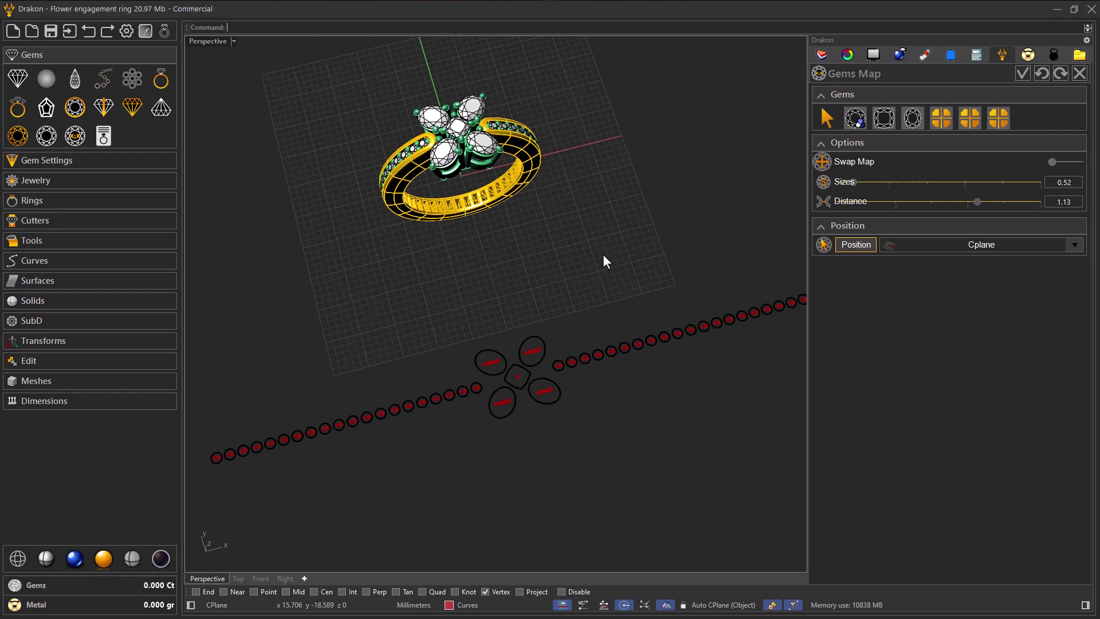
key("Return")
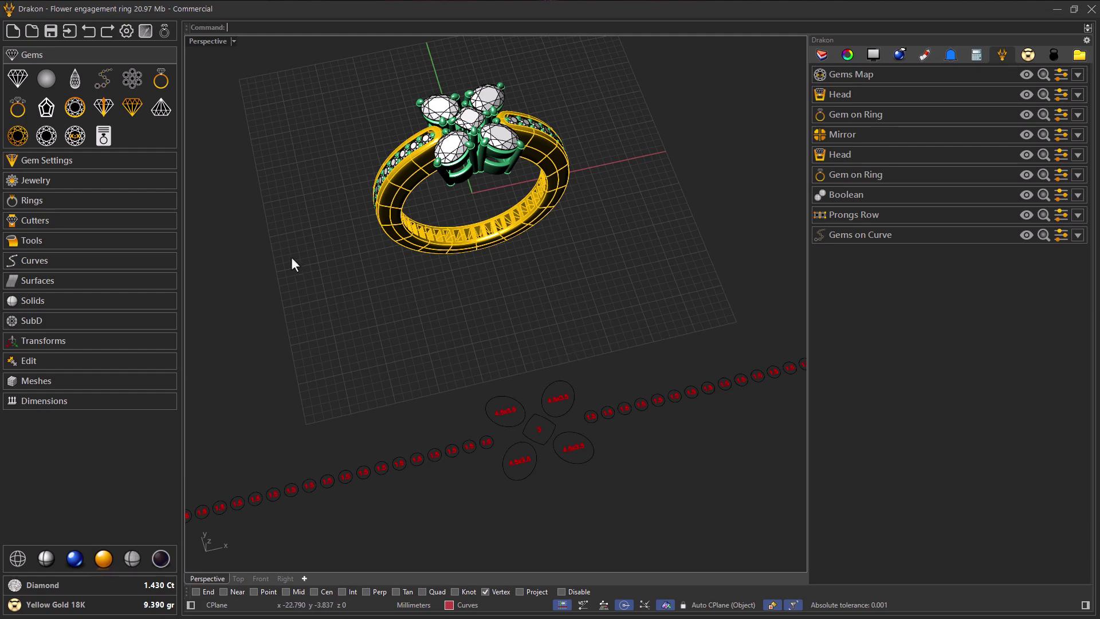
Generate the ring's report sheet with renders, front/side/top views, gem map and weights.
left_click(102, 140)
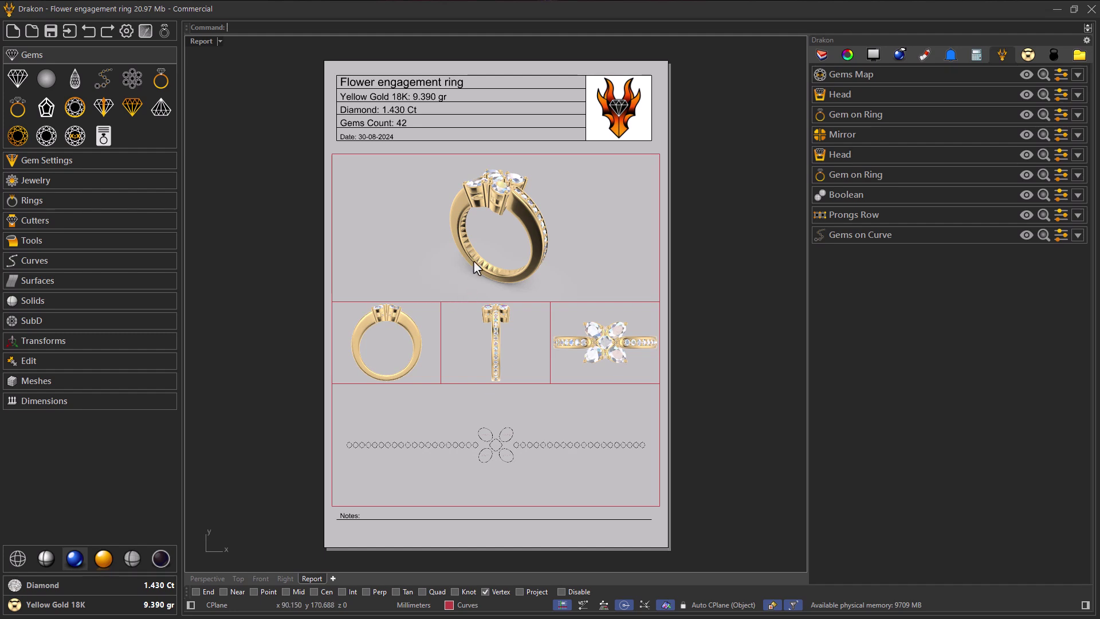
Activate the report's main perspective image and zoom the ring within its frame.
double_click(502, 250)
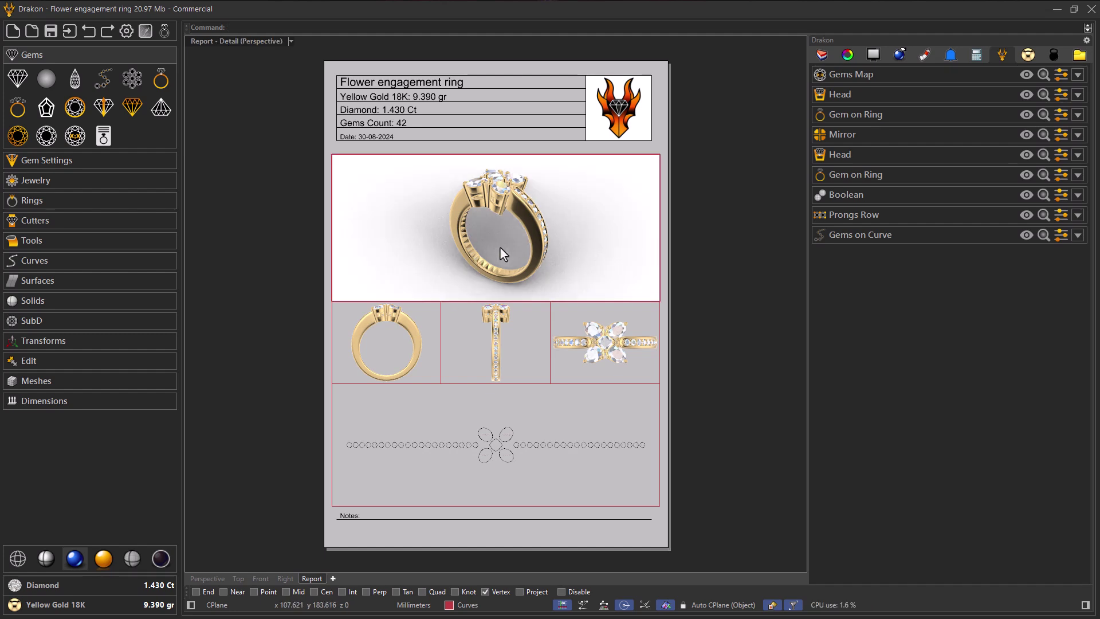
scroll(500, 246, "down", 3)
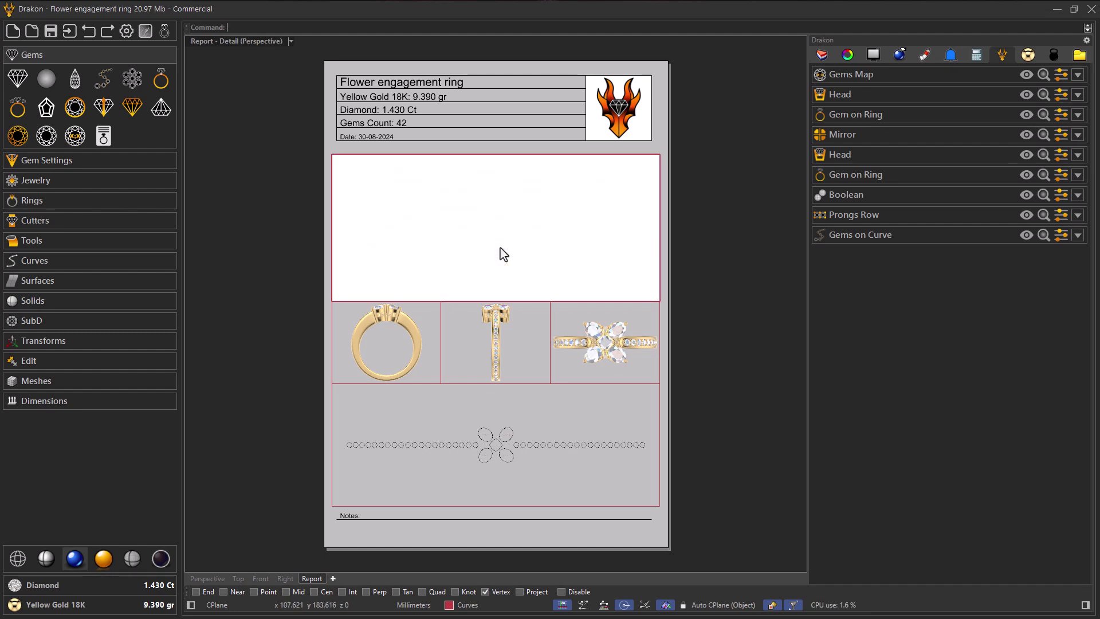
scroll(502, 252, "up", 2)
scroll(501, 252, "up", 1)
scroll(502, 252, "up", 1)
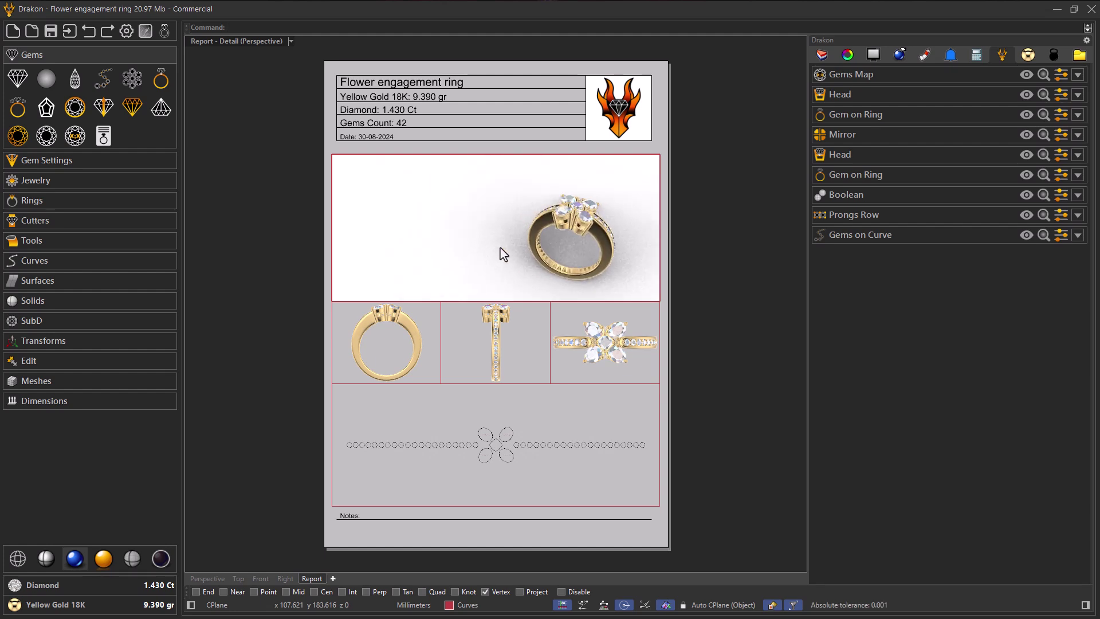
Rotate the ring until the flower head faces the viewer, then return to the page.
key("Left")
key("Left")
key("Left")
key("Left")
key("Left")
key("Left")
key("Left")
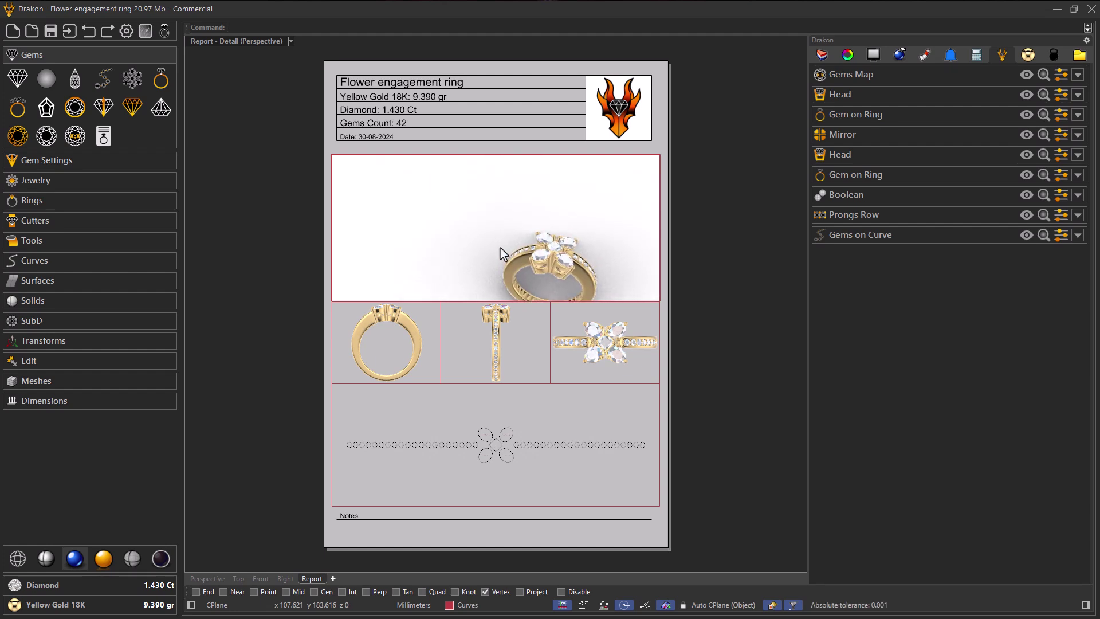
key("Left")
key("Left")
key("Left")
key("Left")
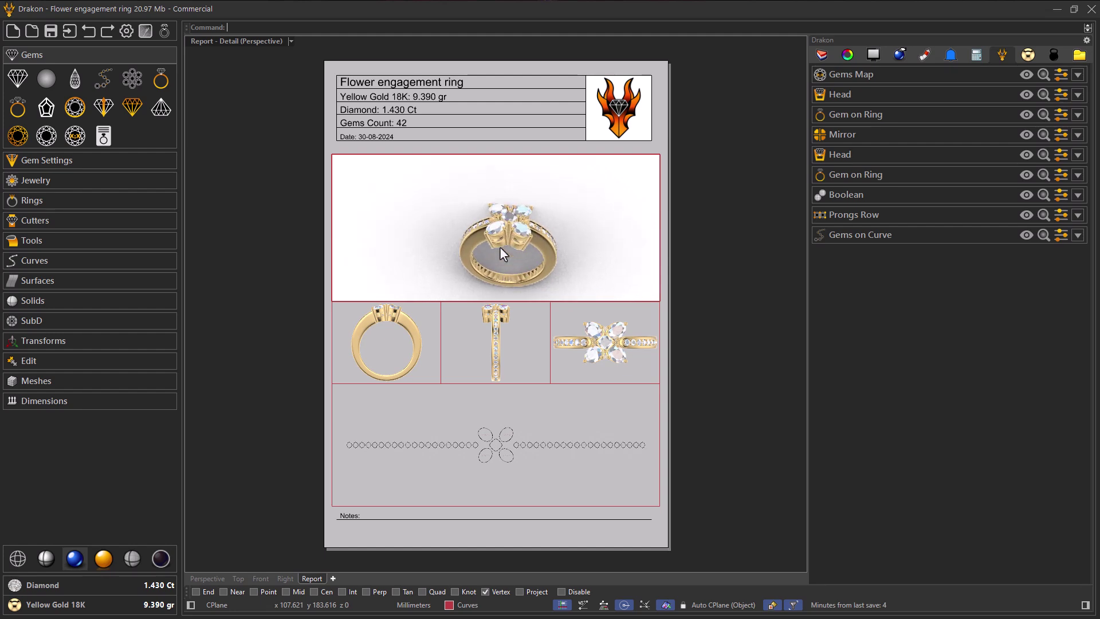
key("Left")
key("Left")
key("Left")
key("Left")
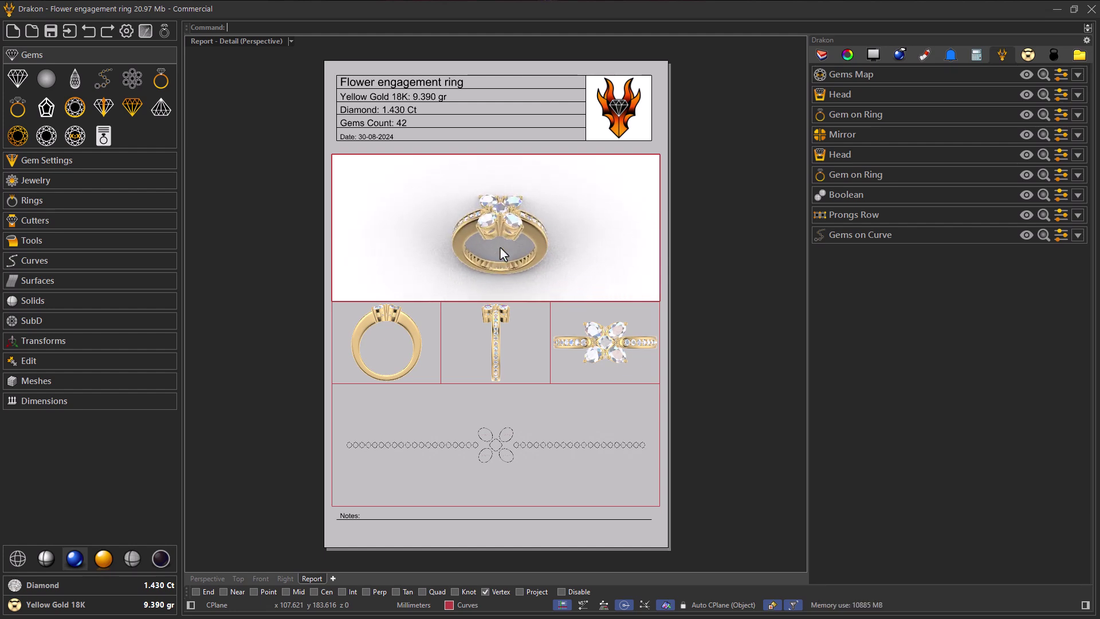
key("Left")
key("Left")
key("Left")
key("Left")
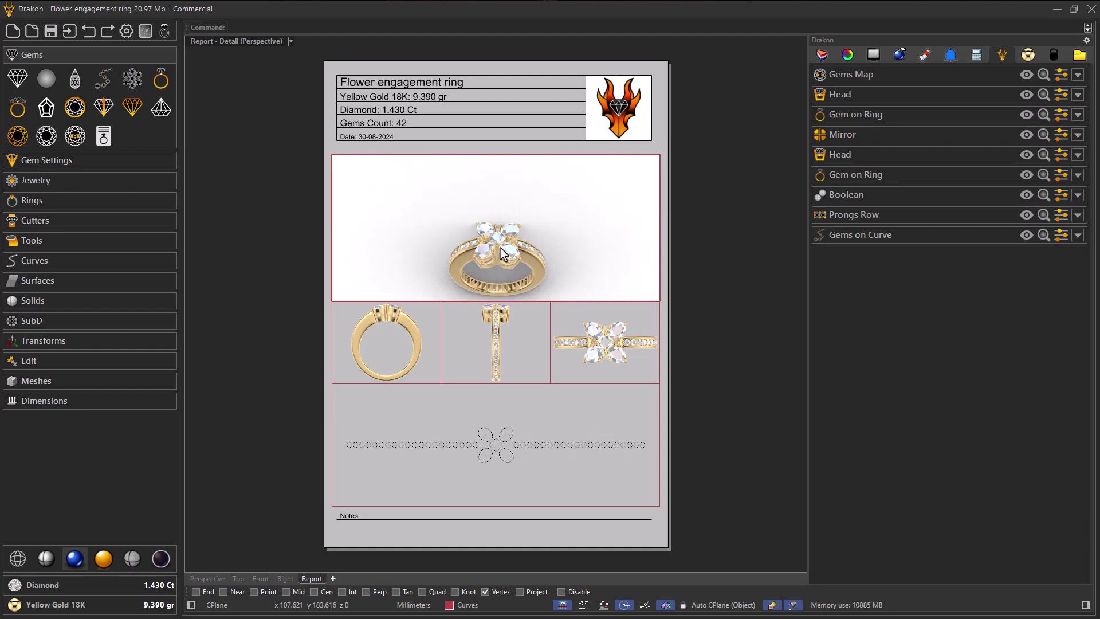
key("Left")
key("Left")
key("Left")
key("Left")
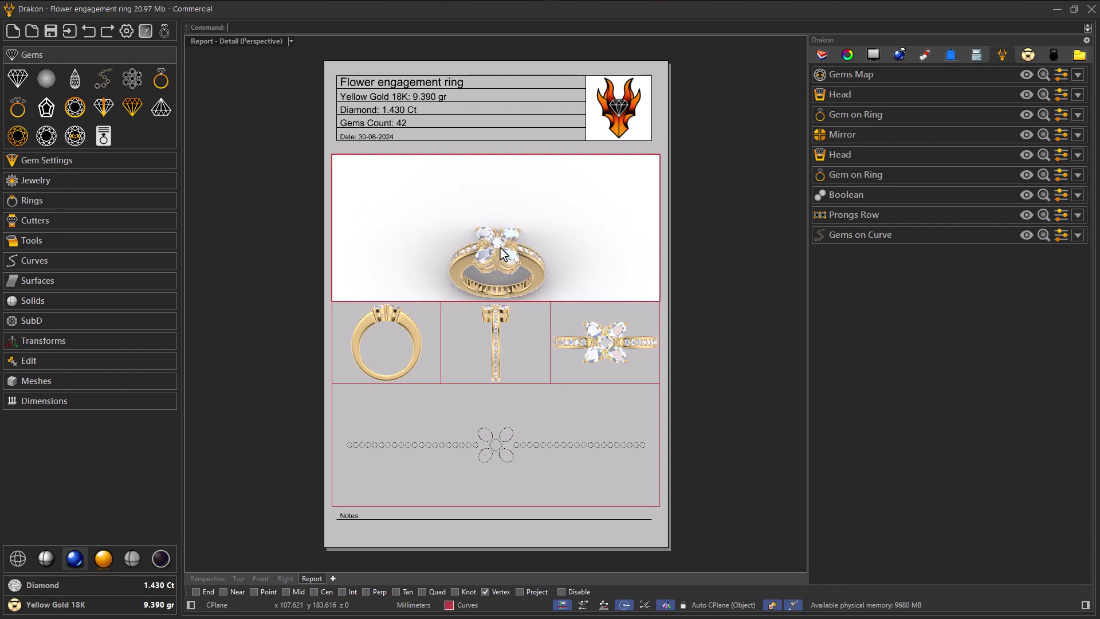
key("Left")
key("Left")
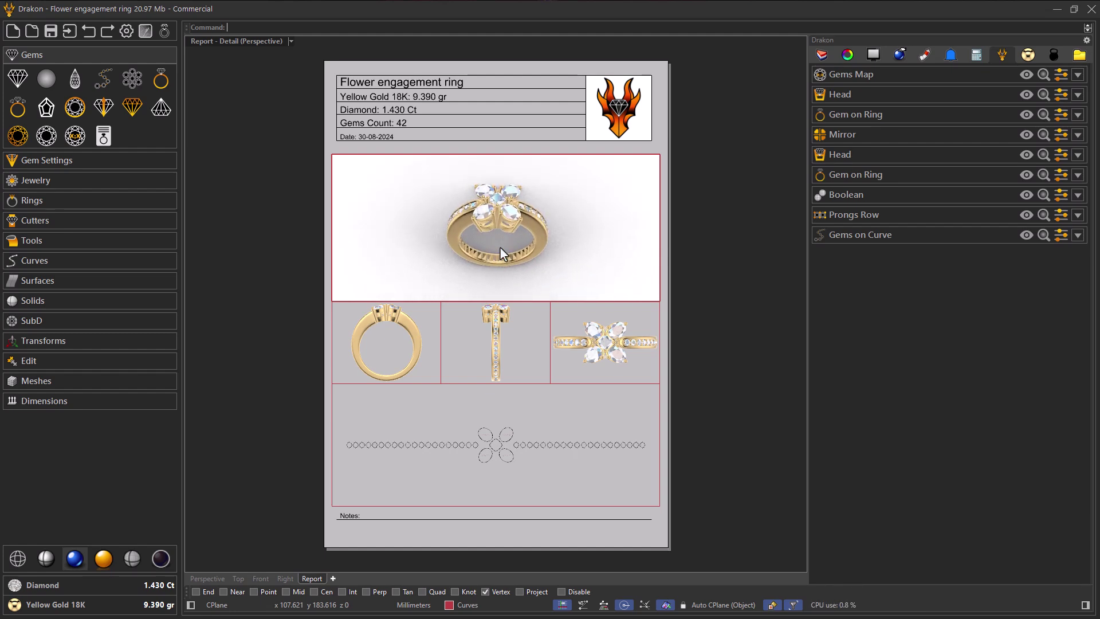
double_click(305, 212)
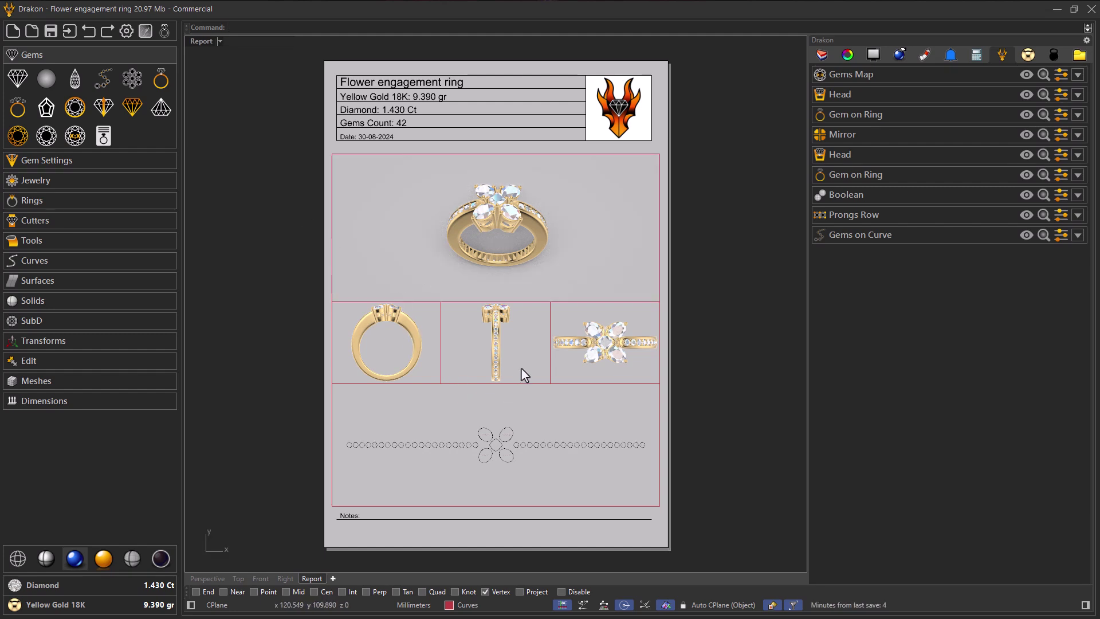
scroll(521, 367, "up", 3)
scroll(525, 375, "down", 3)
Change the report title to 'Flower engagement ring by Drakon'.
scroll(400, 73, "up", 3)
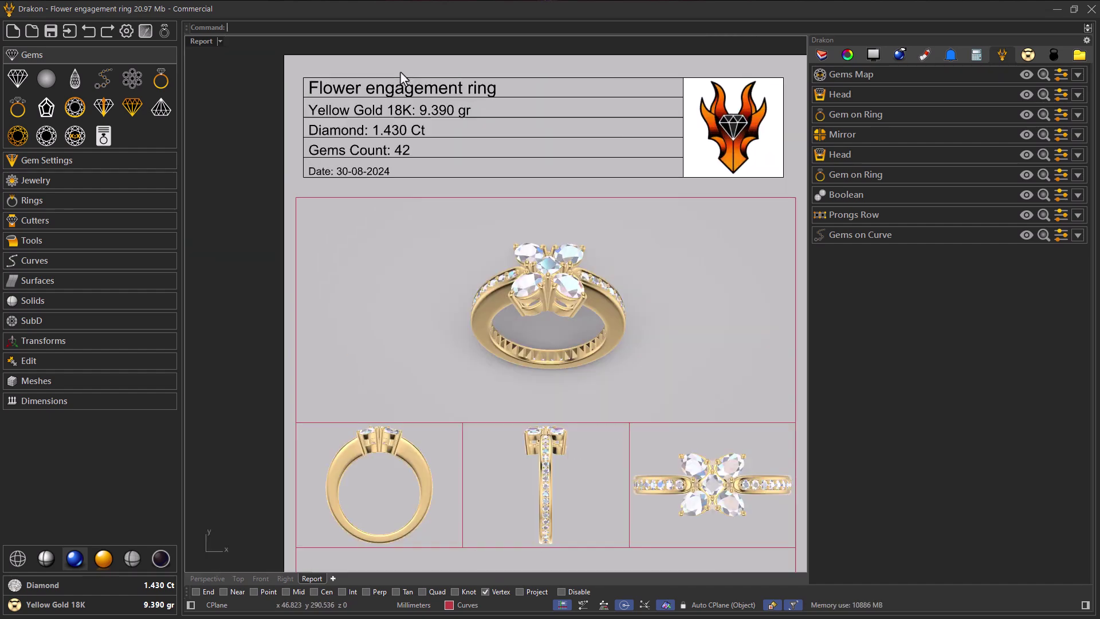
double_click(399, 99)
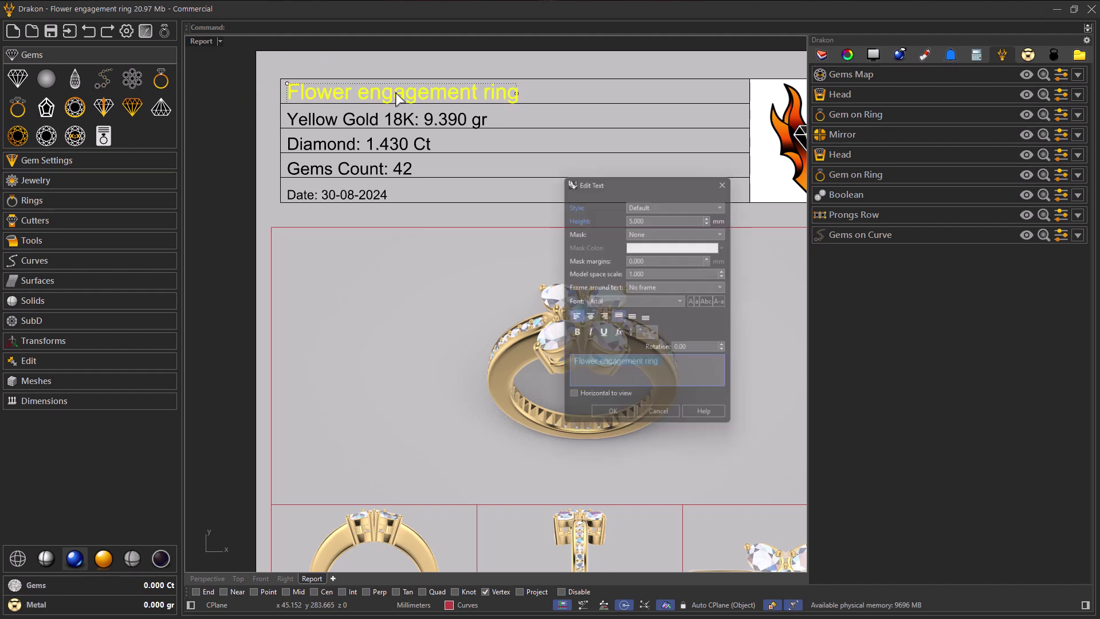
left_click(669, 372)
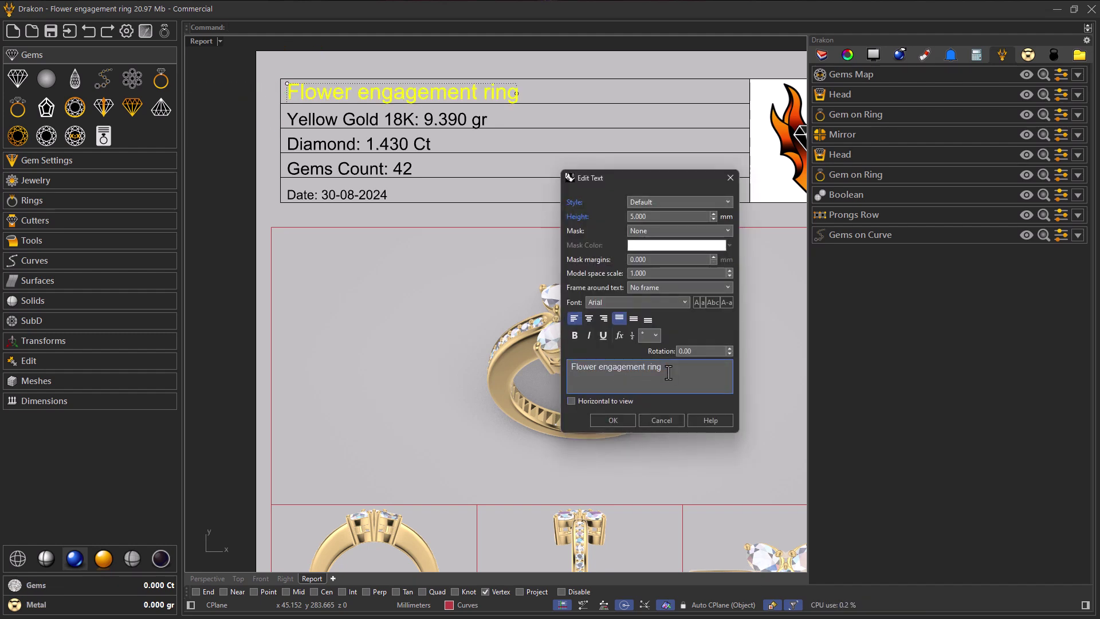
type(" by Dra")
type("kon")
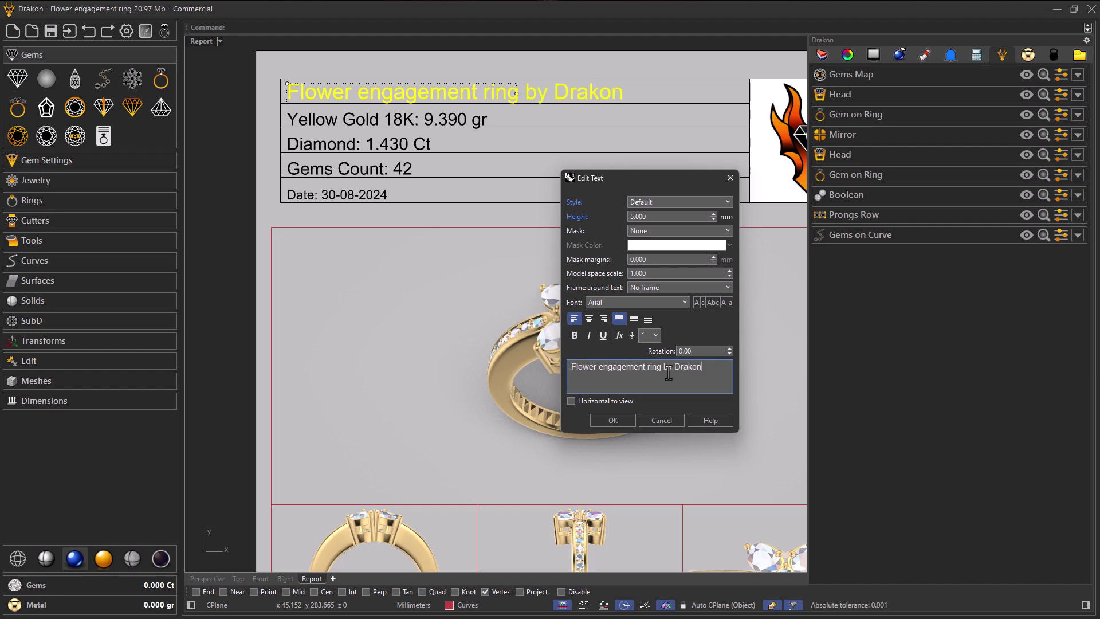
left_click(612, 415)
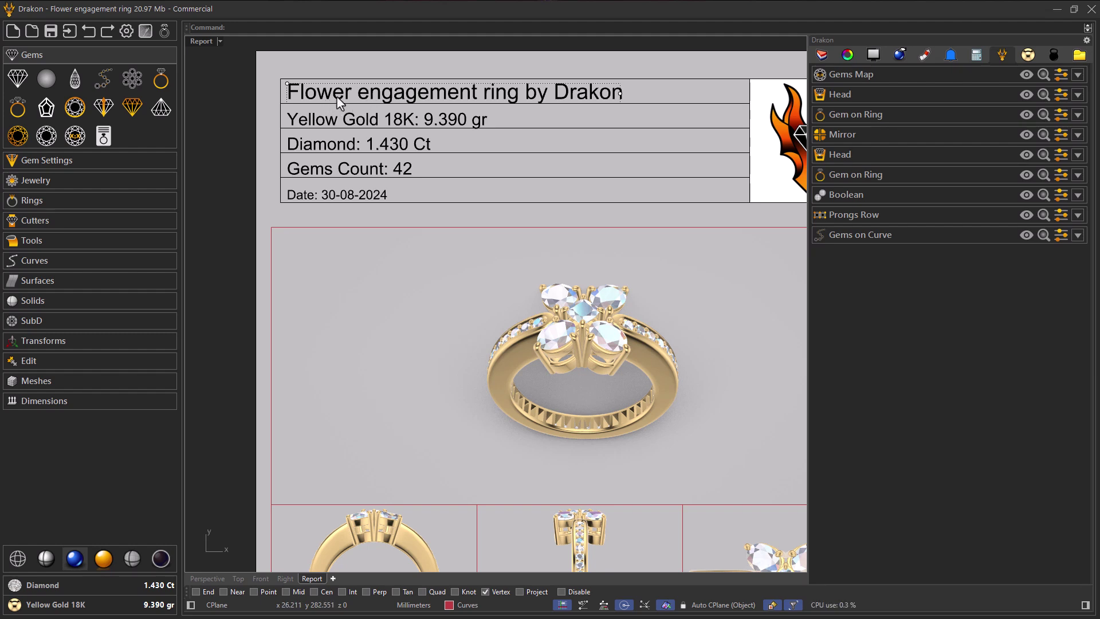
Close the gold weight line unchanged and recentre the full report page.
double_click(350, 121)
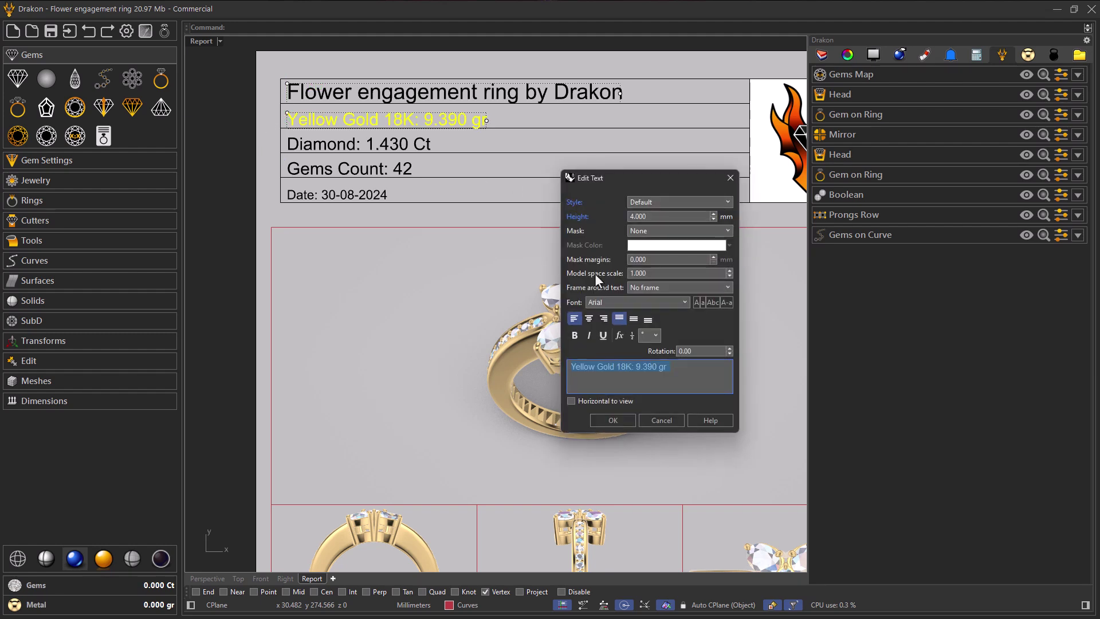
left_click(660, 415)
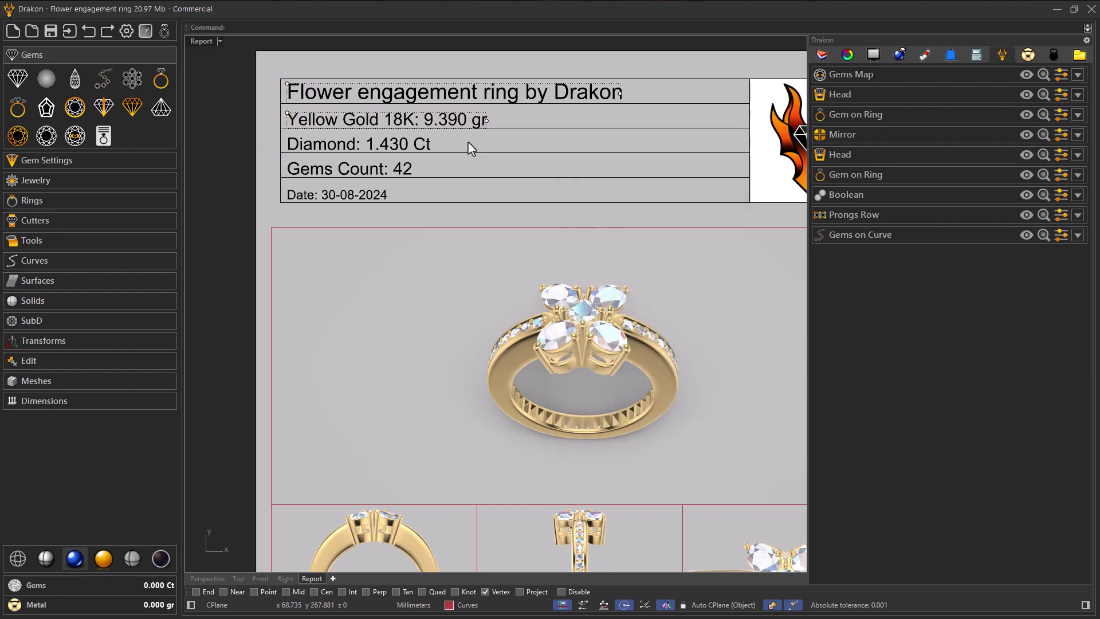
left_click(240, 183)
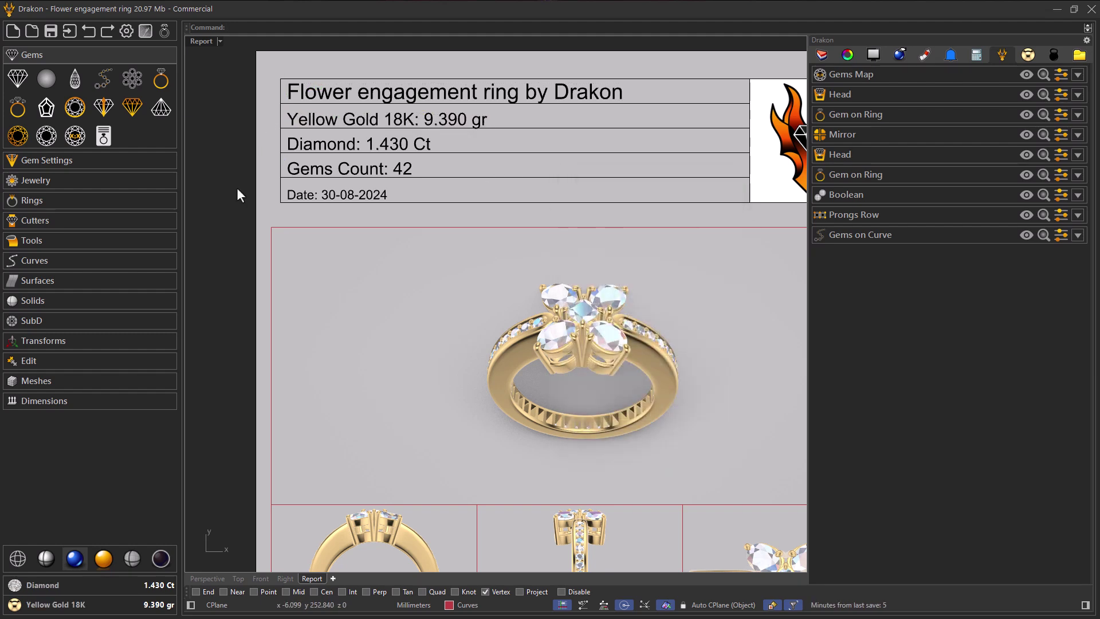
scroll(236, 188, "down", 1)
scroll(236, 187, "down", 2)
right_click_drag(236, 187, 273, 170)
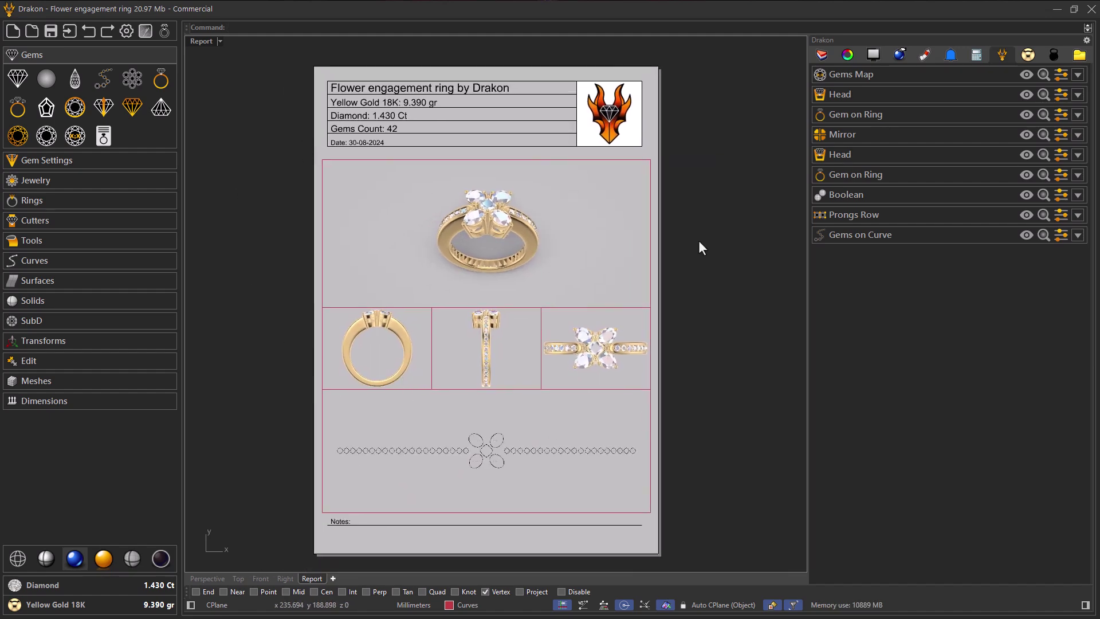
left_click(634, 132)
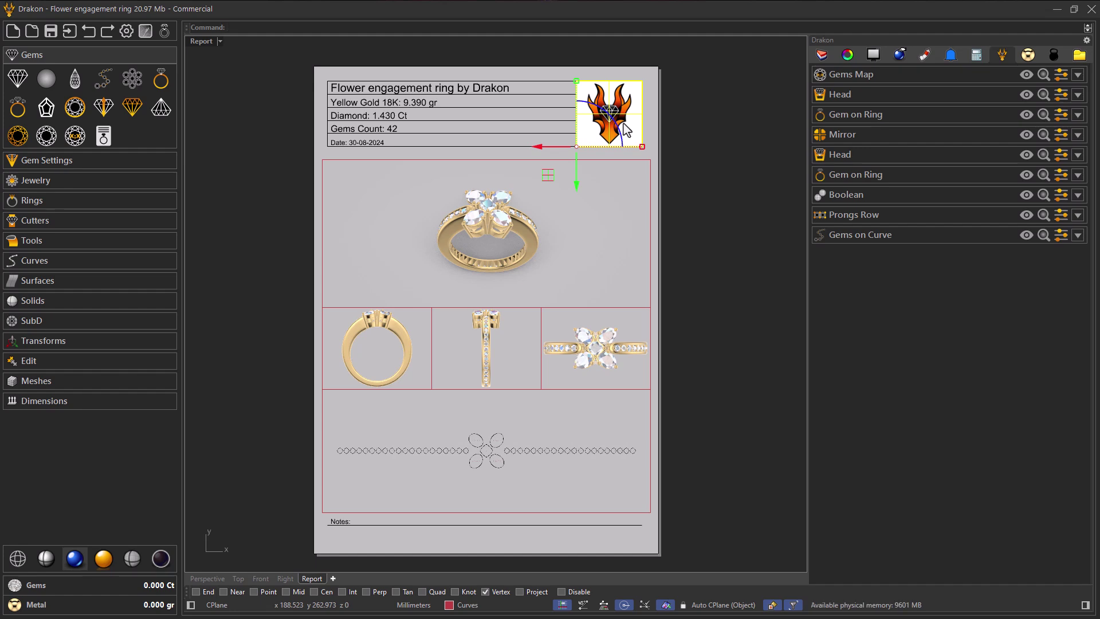
left_click(841, 55)
left_click(839, 74)
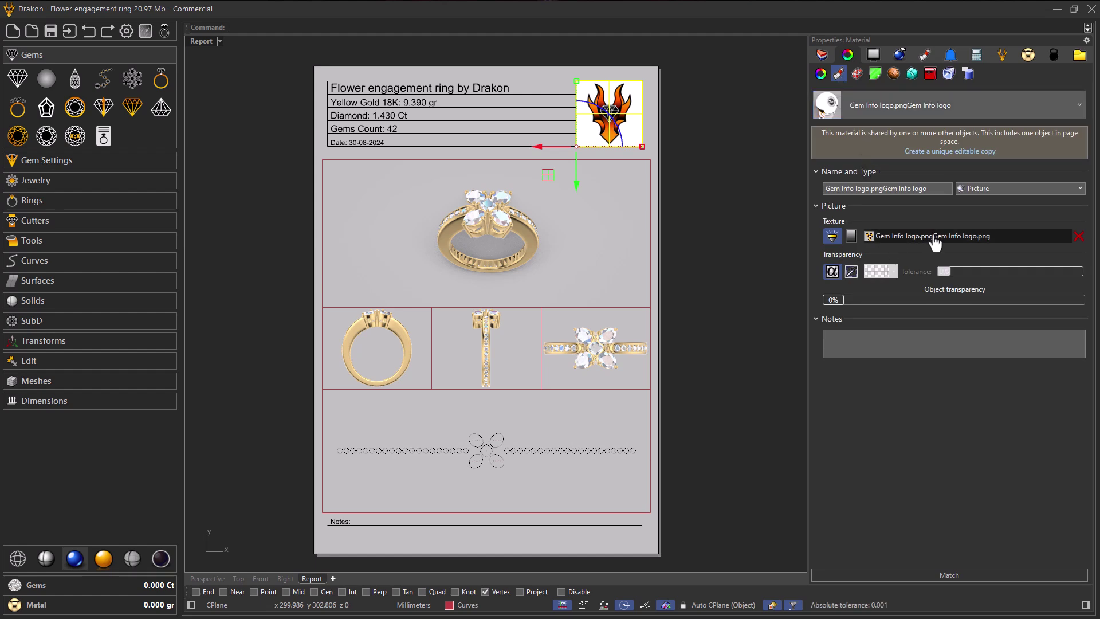
left_click(935, 236)
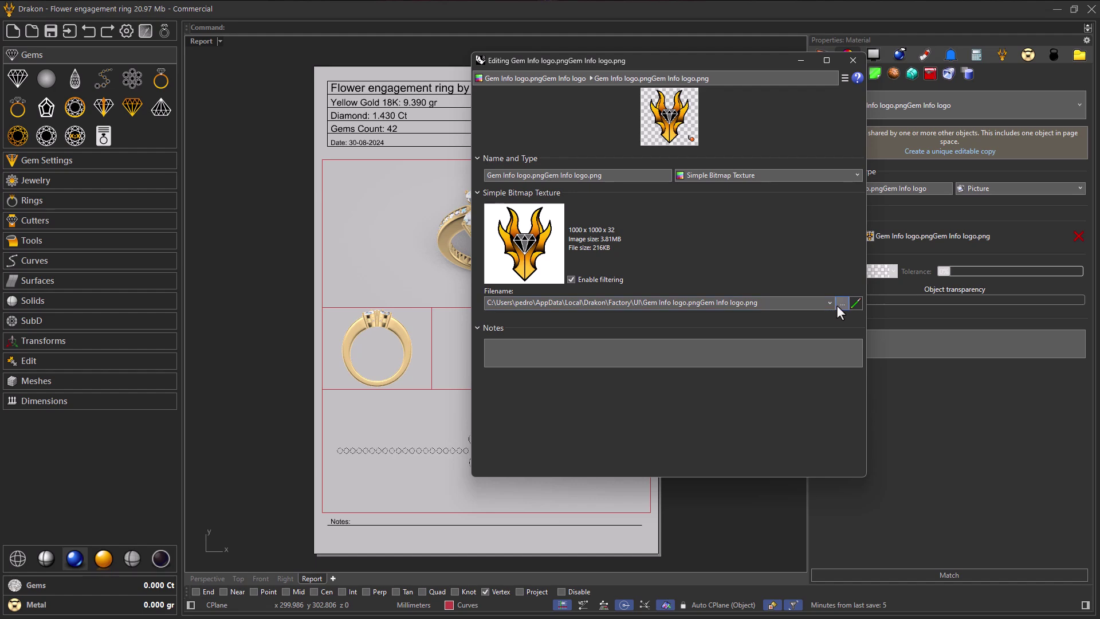
left_click(850, 64)
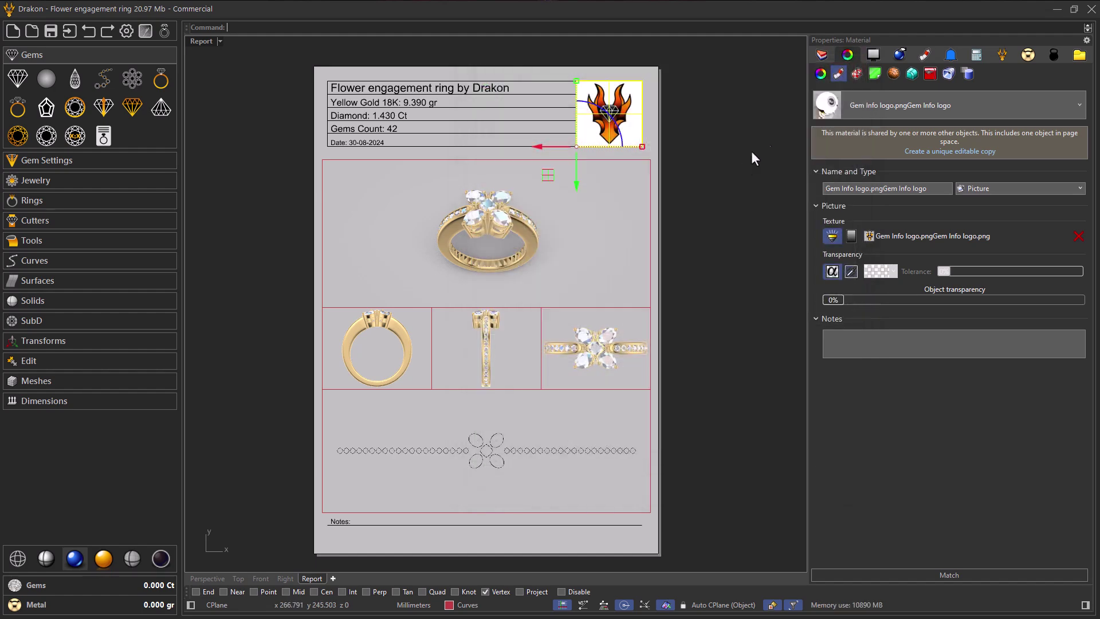
left_click(743, 163)
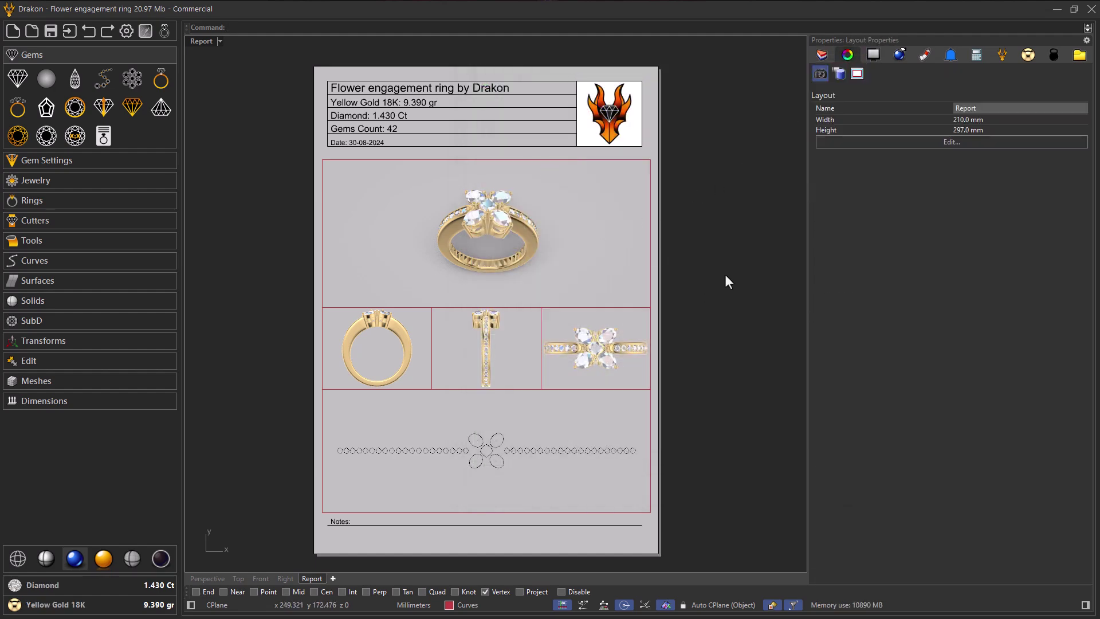
Print the Report layout to Rhino PDF at A4 portrait, 300 dpi.
left_click(101, 396)
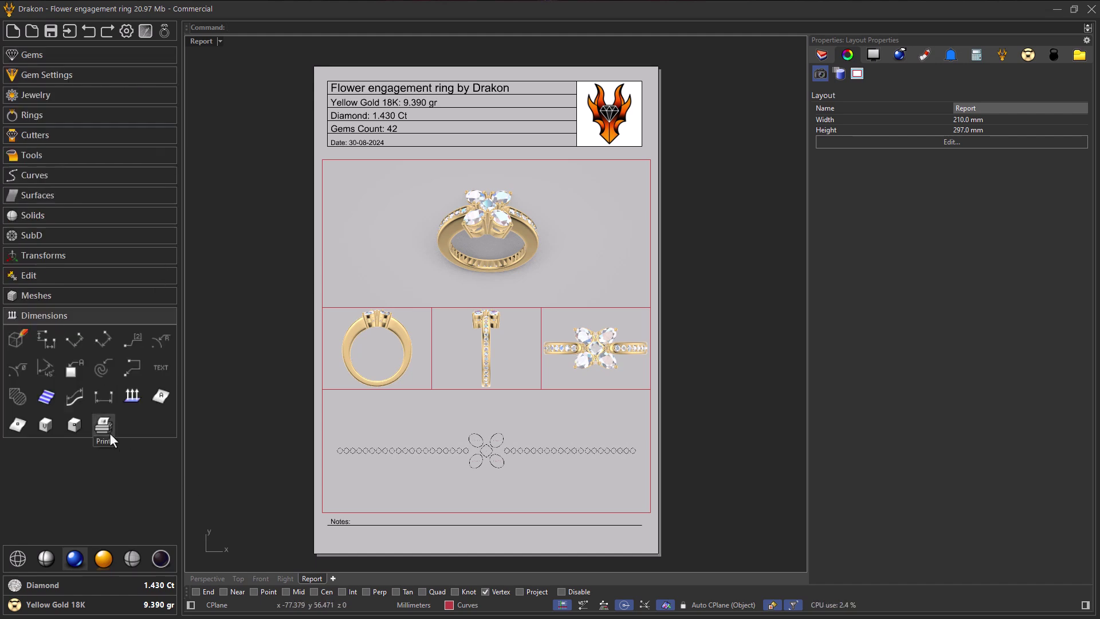
right_click(312, 576)
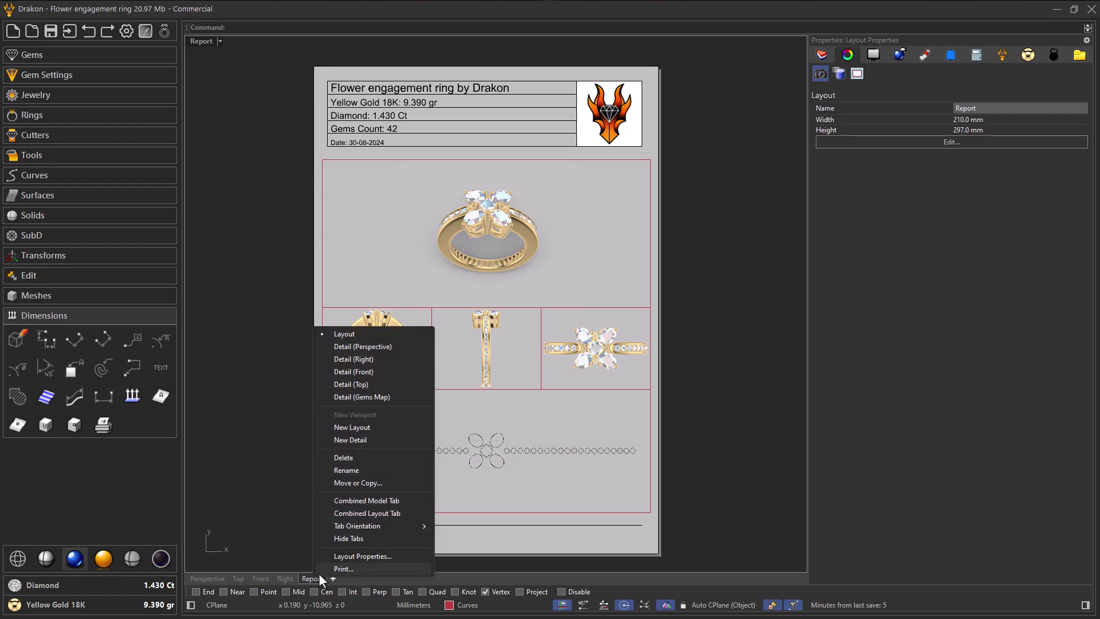
left_click(319, 572)
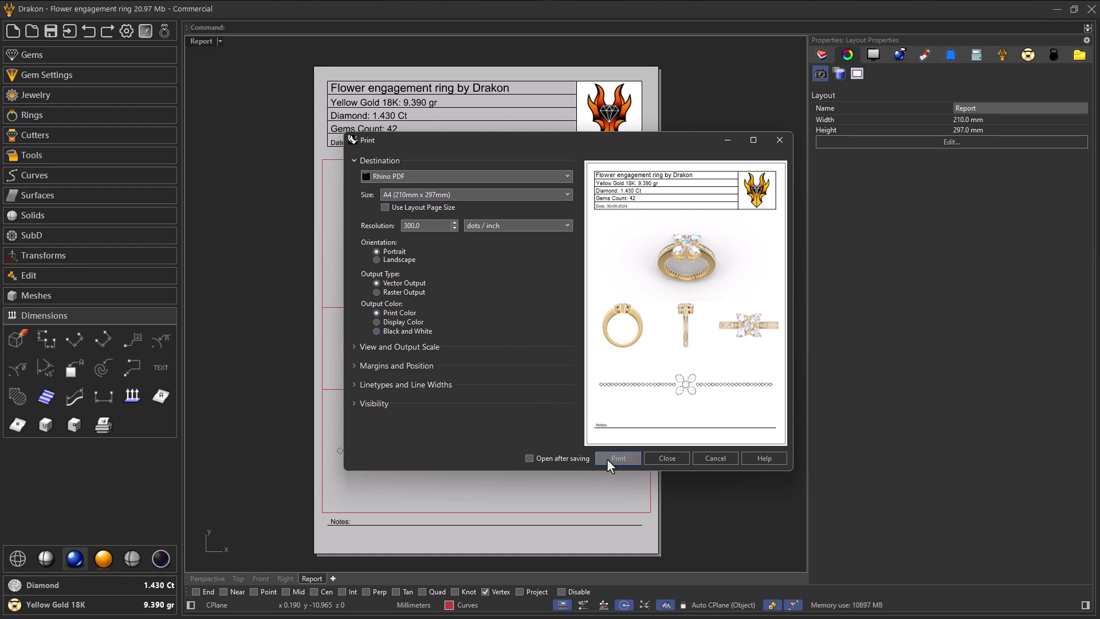
left_click(664, 459)
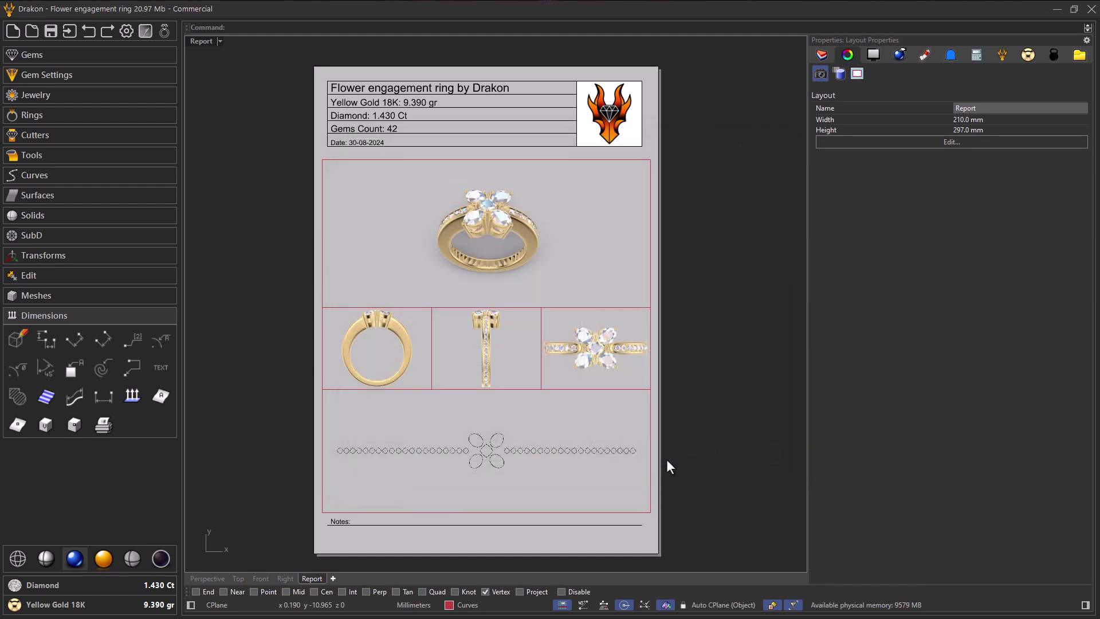
mouse_move(686, 436)
right_mouse_down()
mouse_move(717, 405)
mouse_move(709, 424)
right_mouse_up()
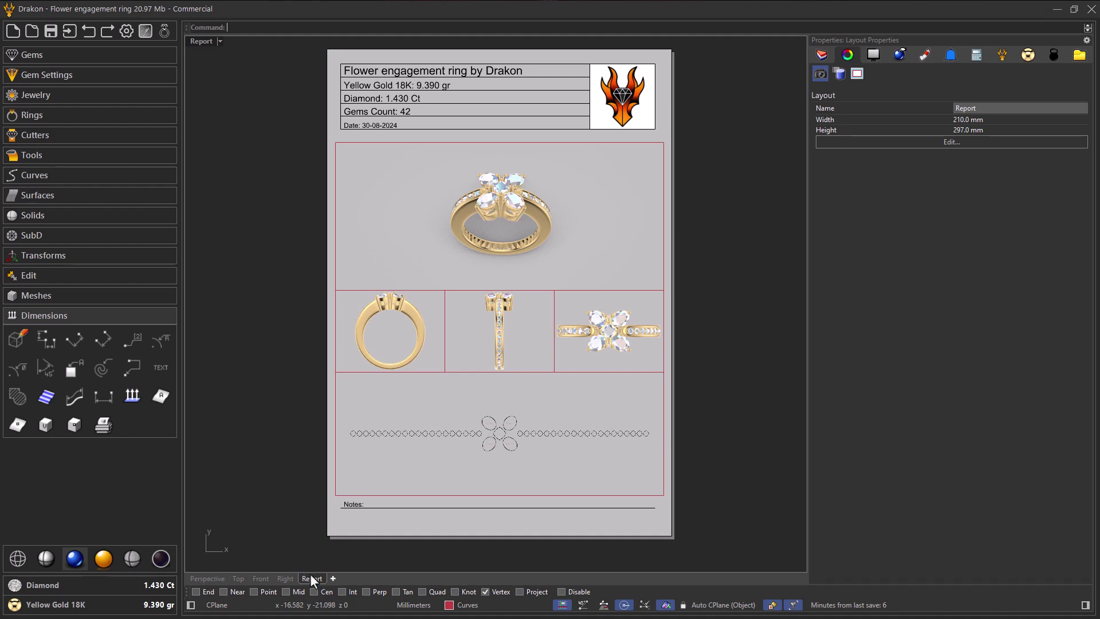
Return to the Perspective viewport zoomed in on the ring, with the Gems tools expanded.
left_click(203, 579)
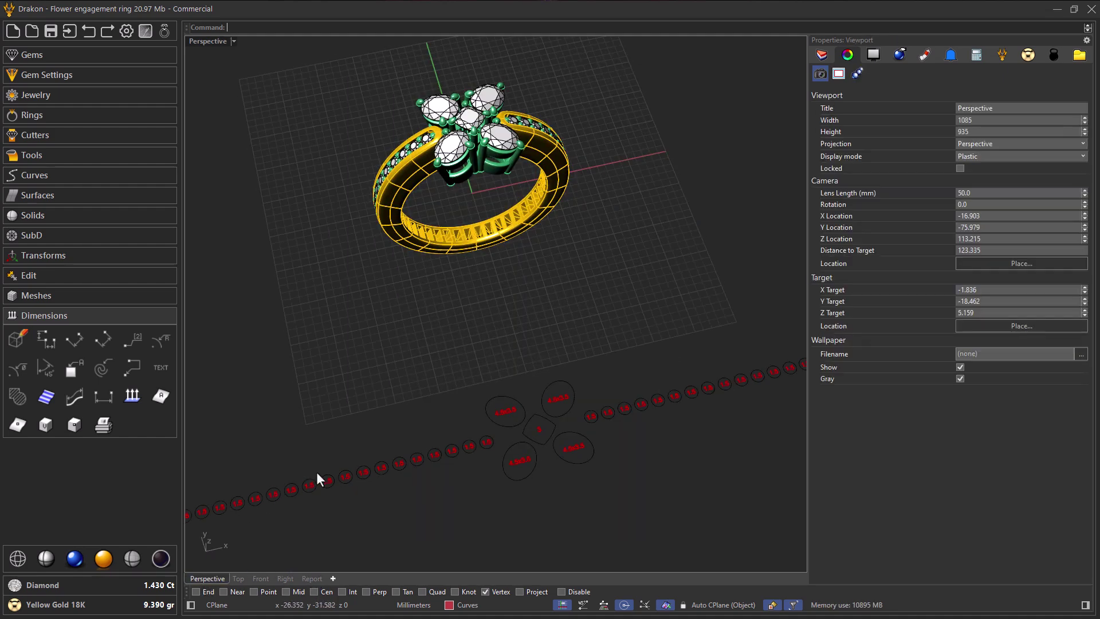
scroll(316, 472, "up", 2)
scroll(421, 252, "up", 3)
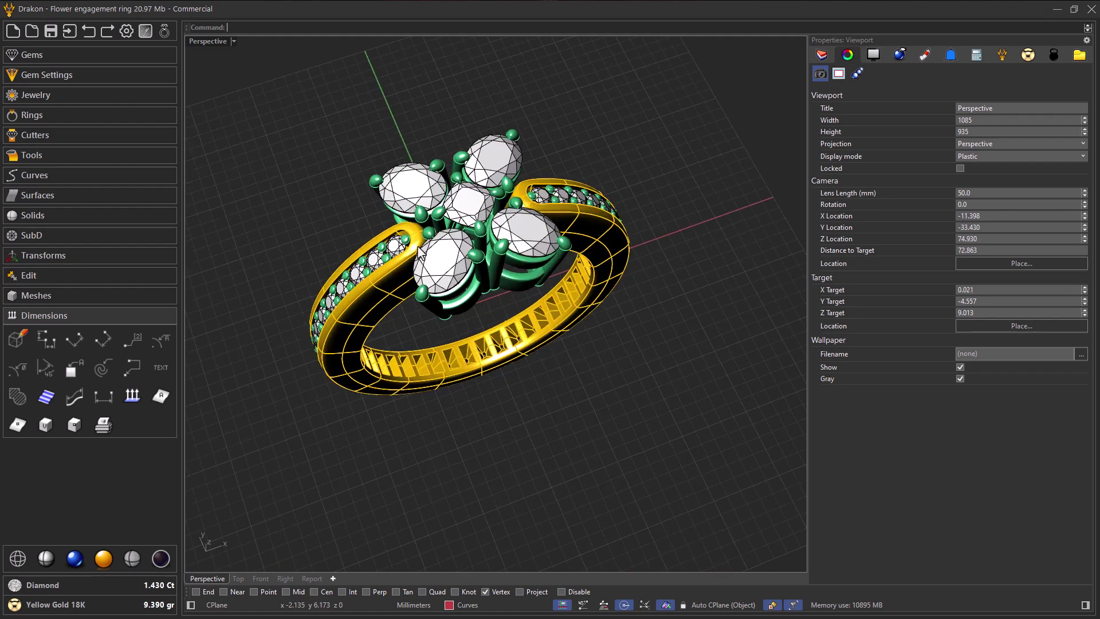
left_click(112, 54)
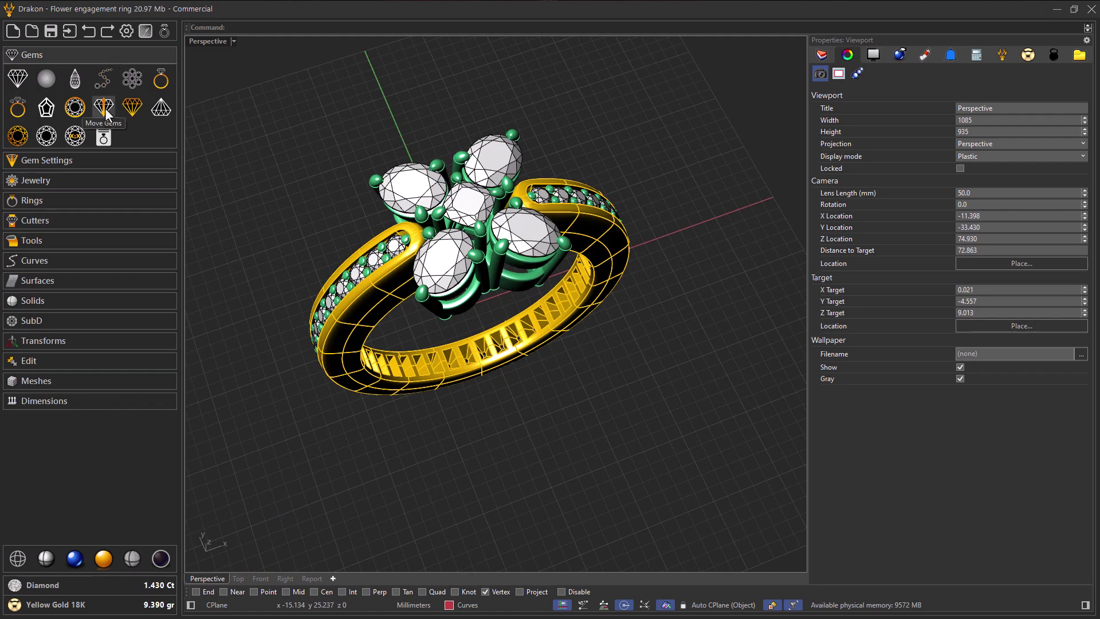
Open Gem Info including every gem type, totalling 45 gems and 1.431 ct.
left_click(75, 137)
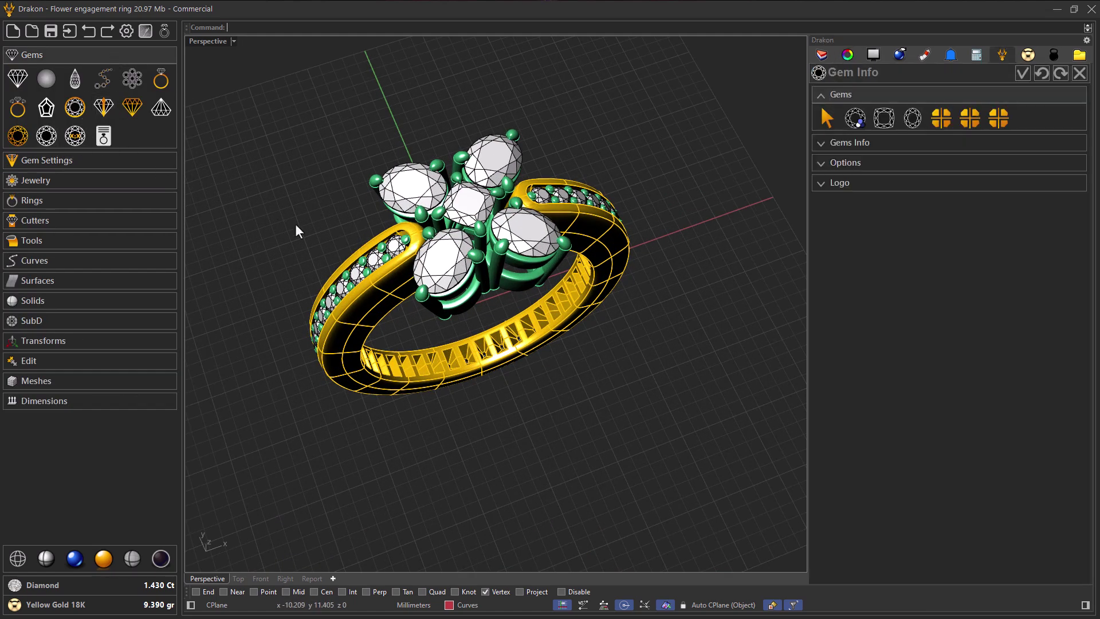
left_click(832, 142)
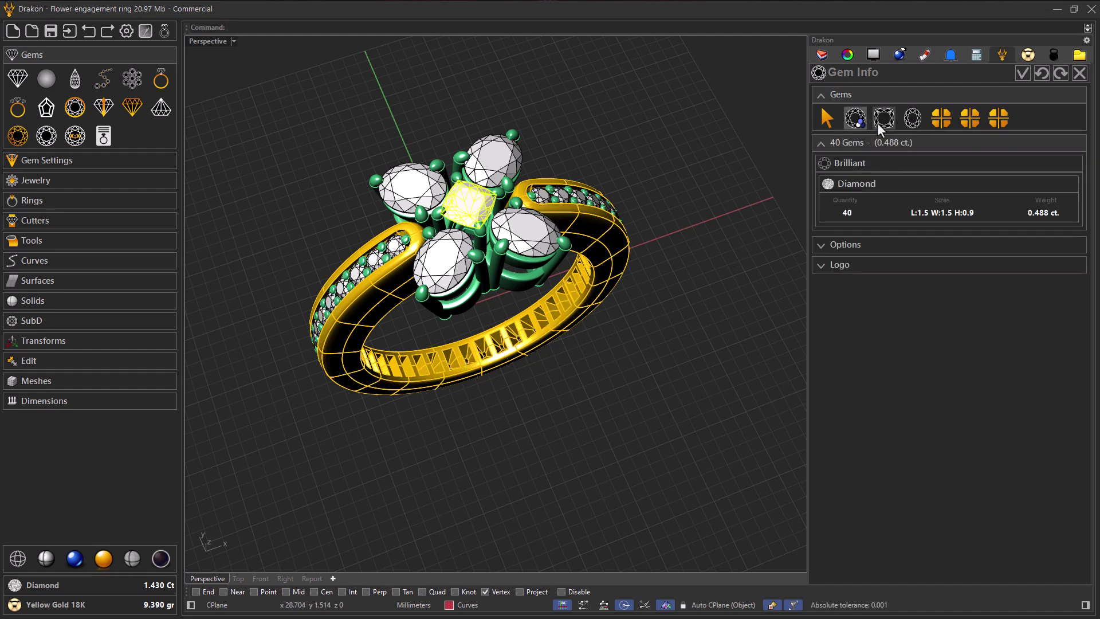
left_click(879, 122)
left_click(911, 120)
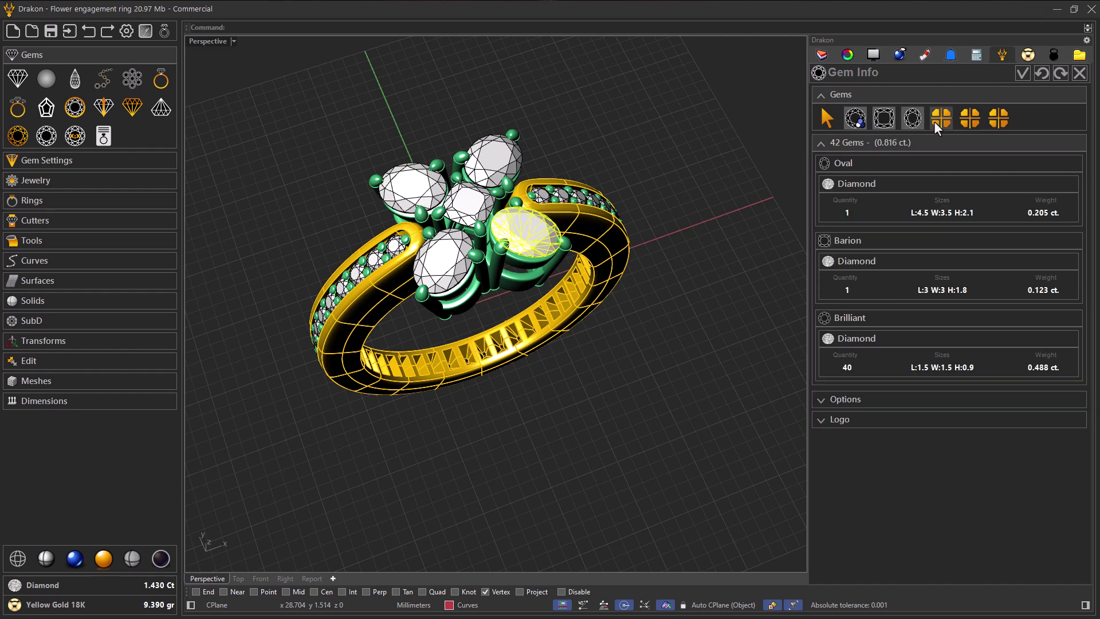
left_click(970, 119)
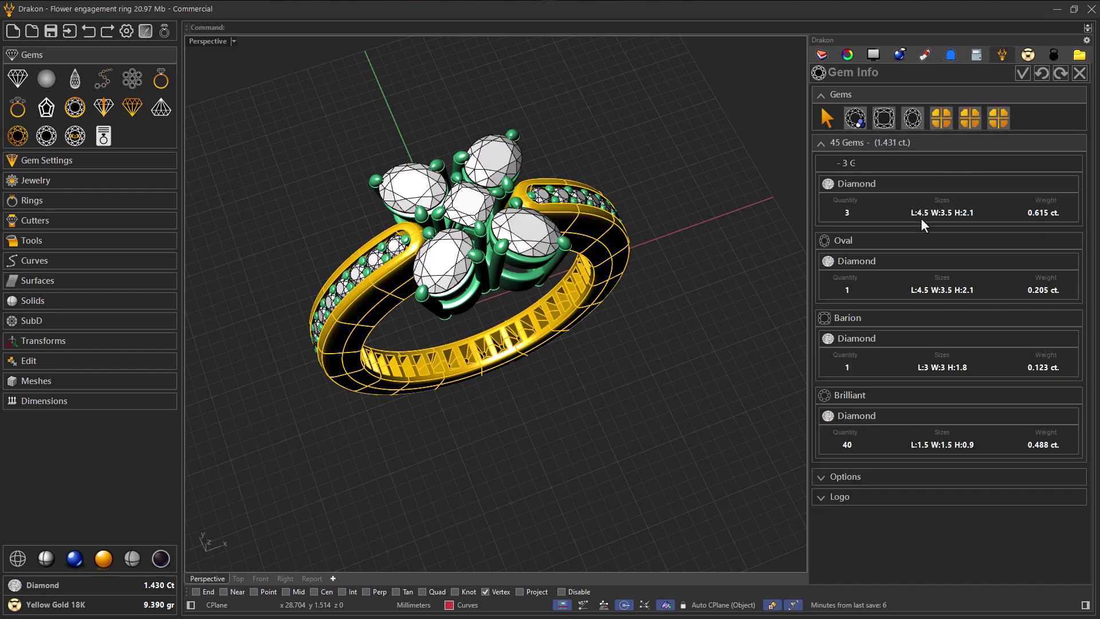
Collapse the gem list and keep the summary ordered by Gem Cut.
left_click(844, 143)
left_click(862, 162)
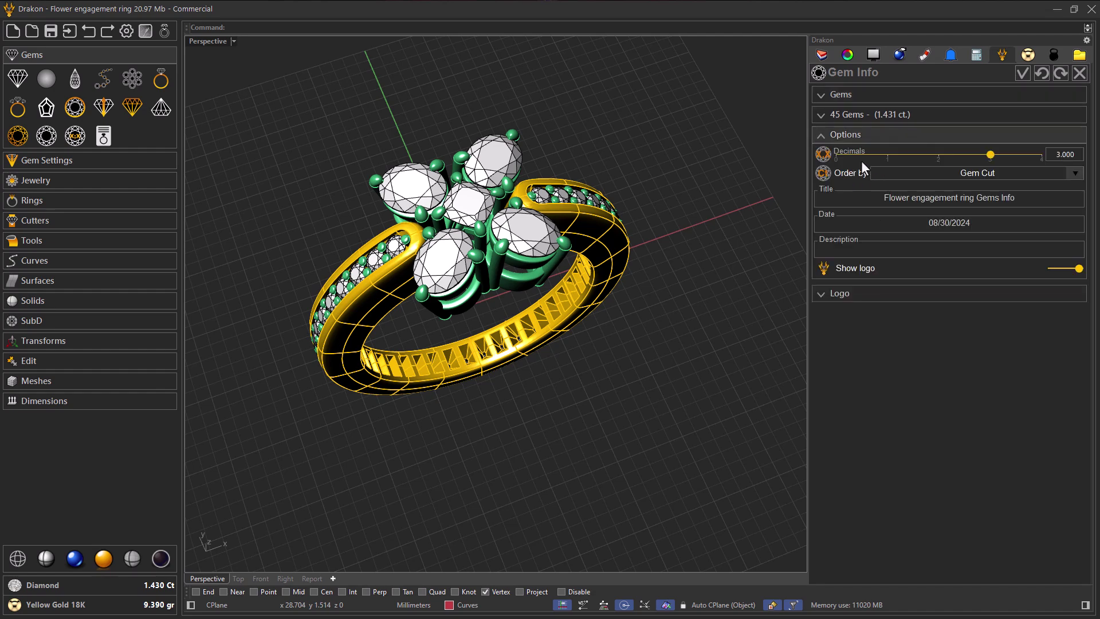
left_click(948, 174)
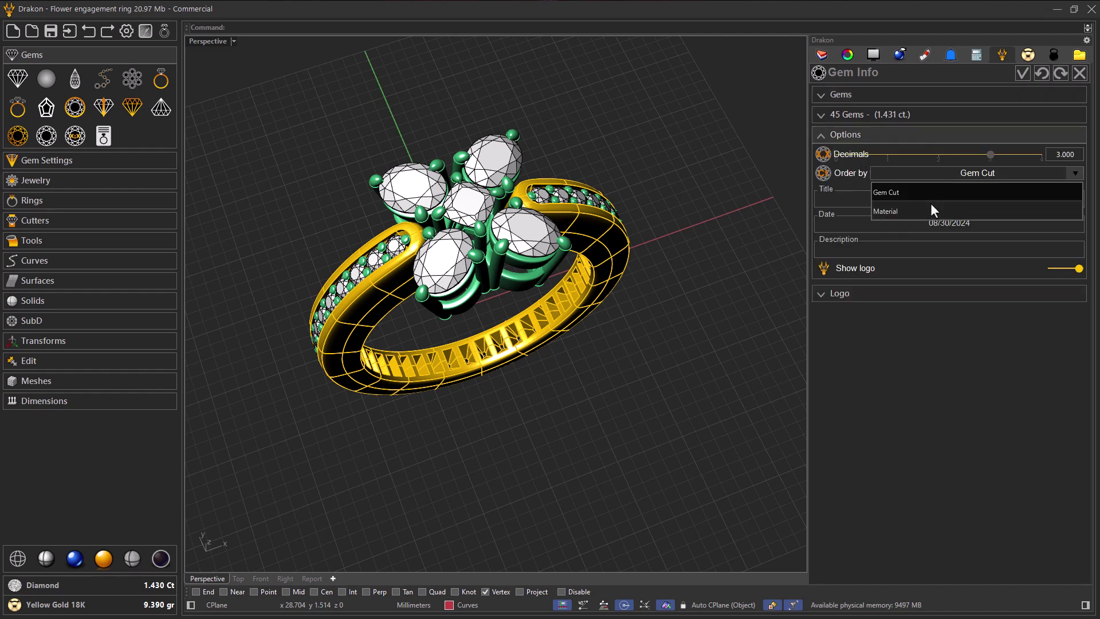
left_click(945, 174)
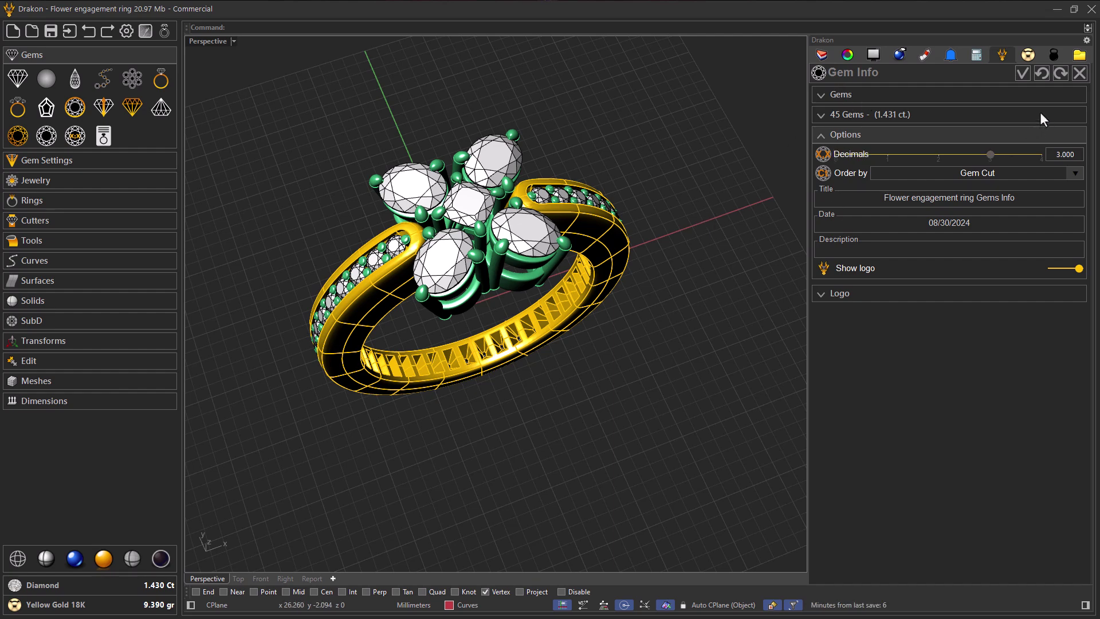
Close the Gem Info summary, then orbit and zoom the Perspective view to show the ring's inside.
left_click(1076, 77)
mouse_move(757, 223)
right_mouse_down()
mouse_move(681, 248)
mouse_move(678, 264)
mouse_move(645, 220)
right_mouse_up()
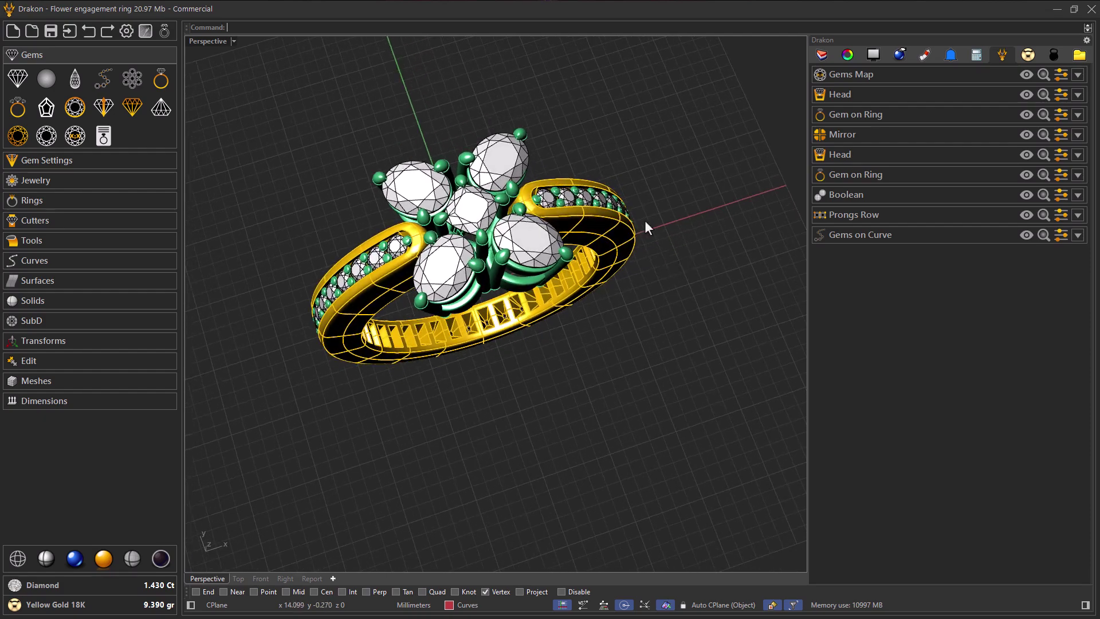
scroll(586, 149, "up", 2)
key("Down")
key("Down")
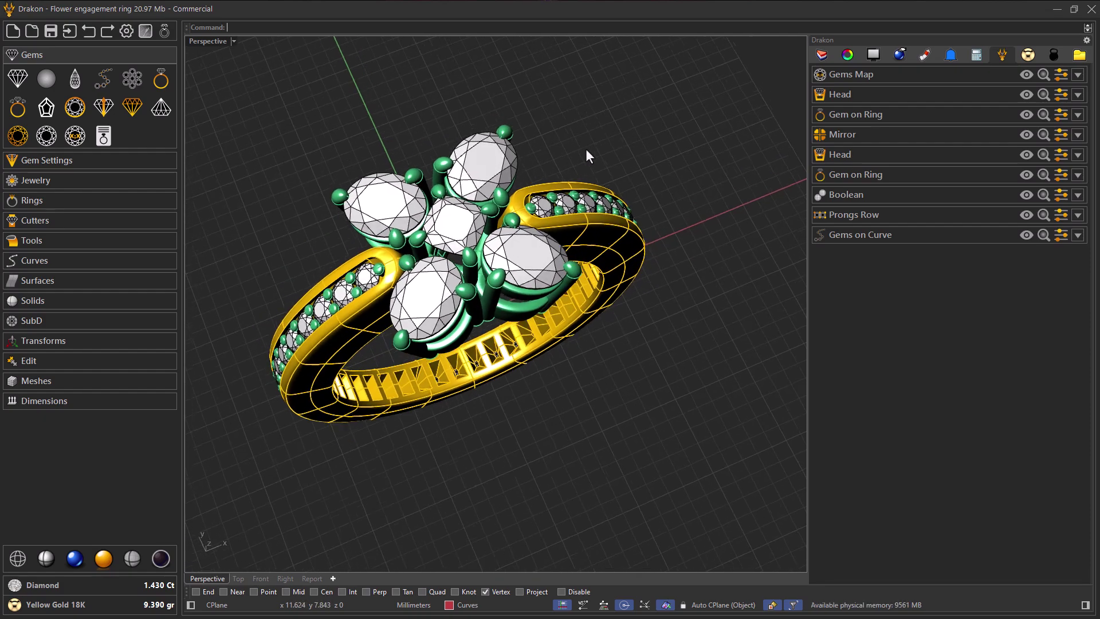
key("Down")
key("Down")
key("Down")
key("Down")
key("Down")
key("Down")
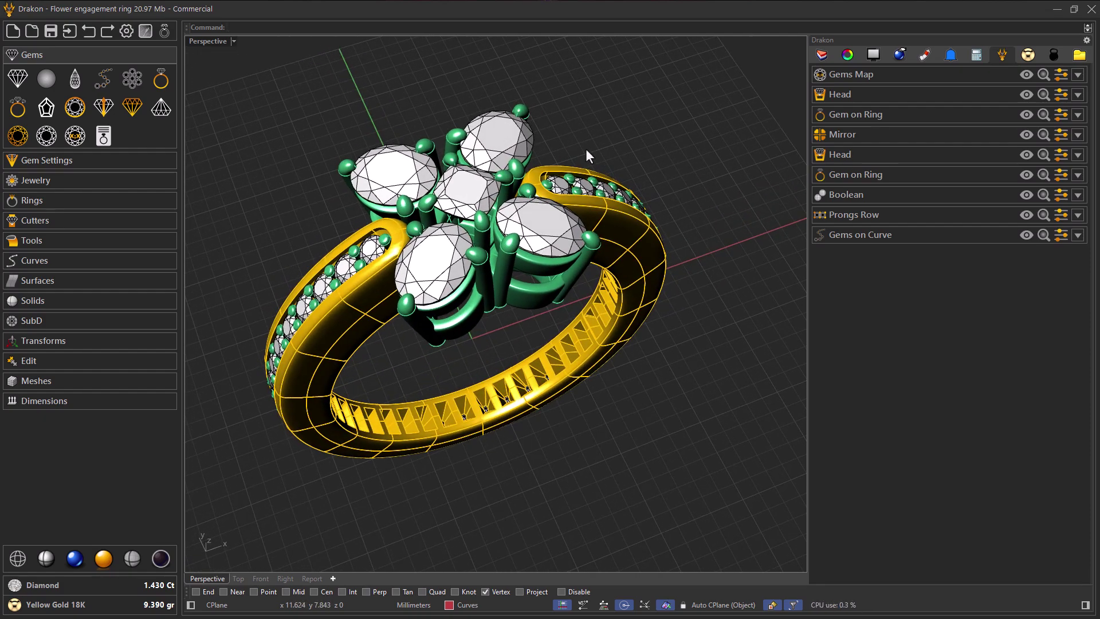